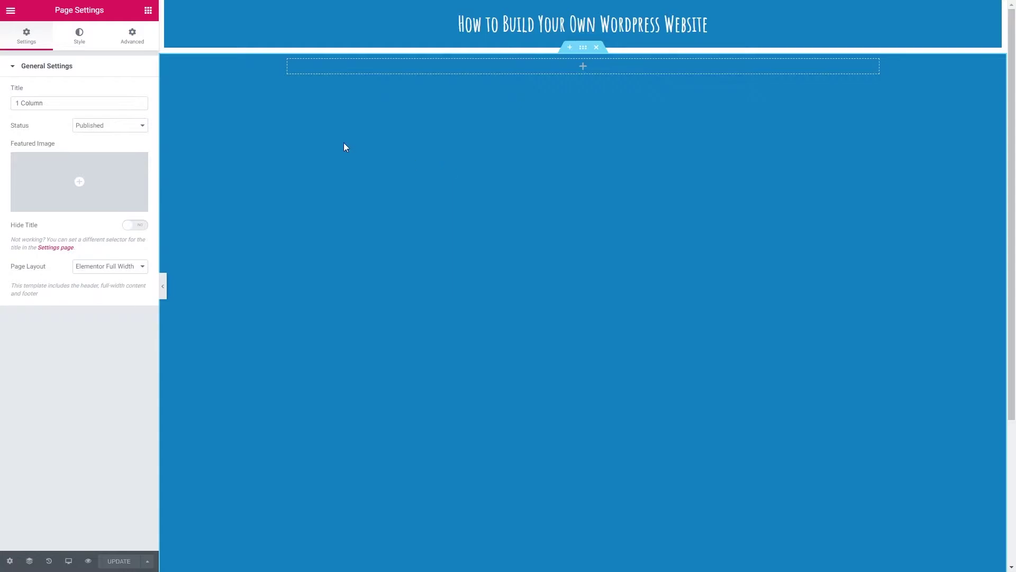
pyautogui.click(149, 12)
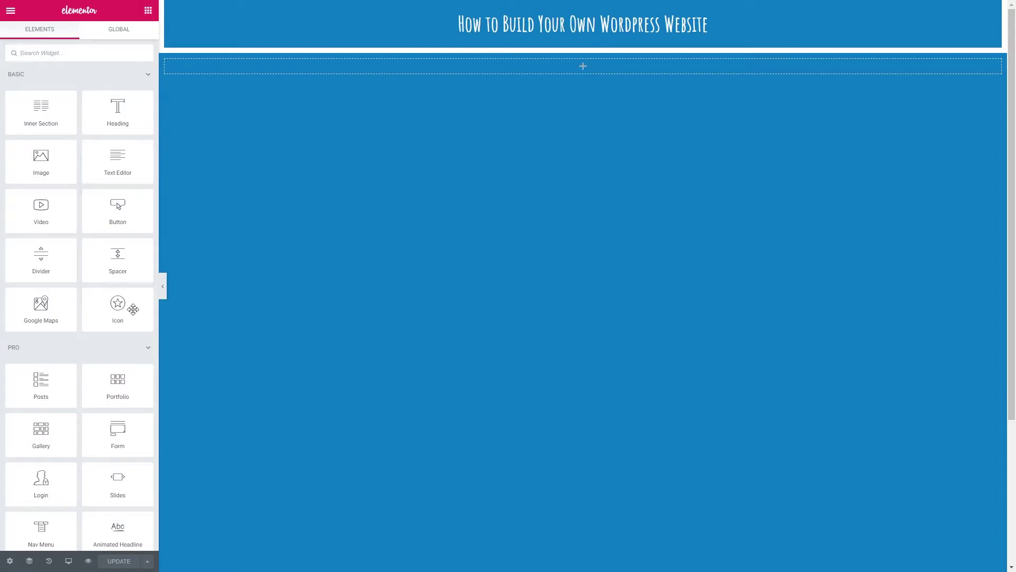
# - Drop the Portfolio widget into the empty section, creating a 3-column grid of six thumbnails
pyautogui.moveTo(113, 384); pyautogui.dragTo(670, 74)
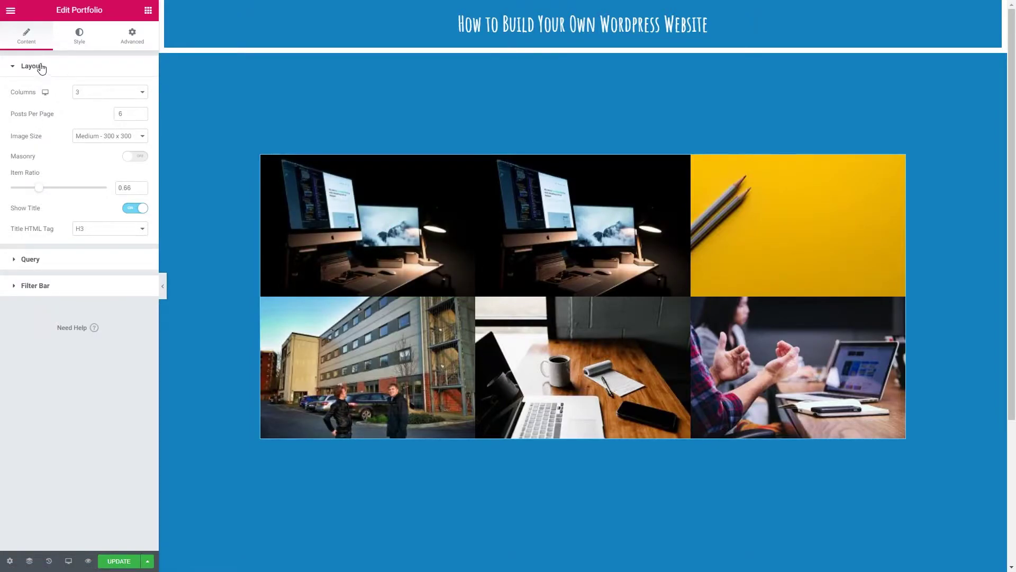
pyautogui.click(137, 36)
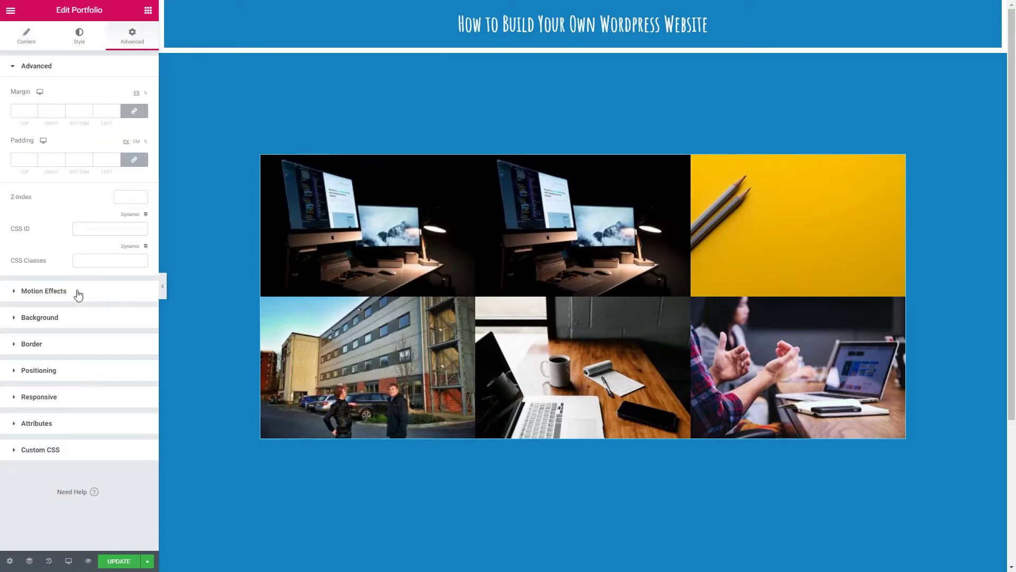
pyautogui.click(21, 38)
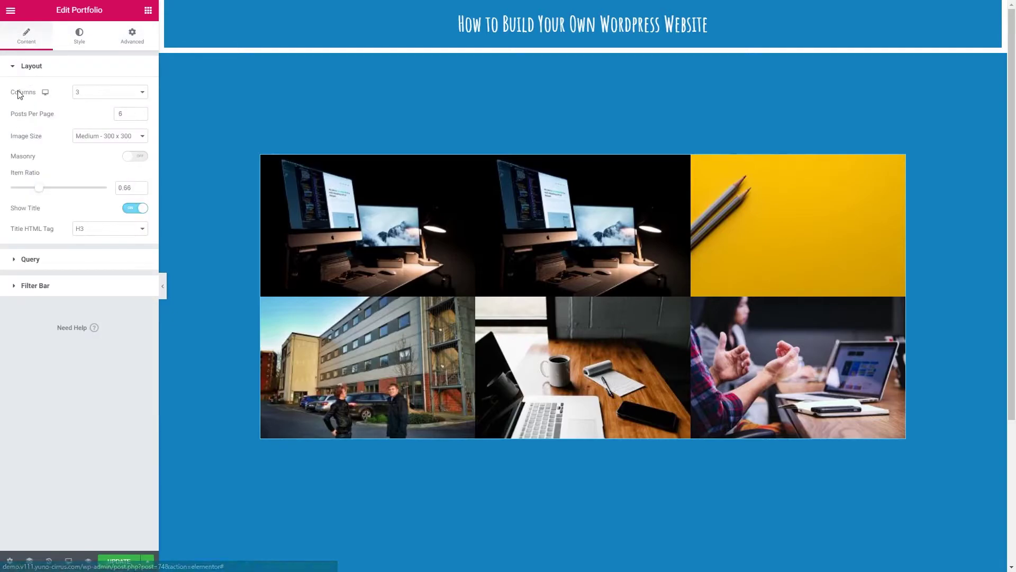
pyautogui.click(97, 94)
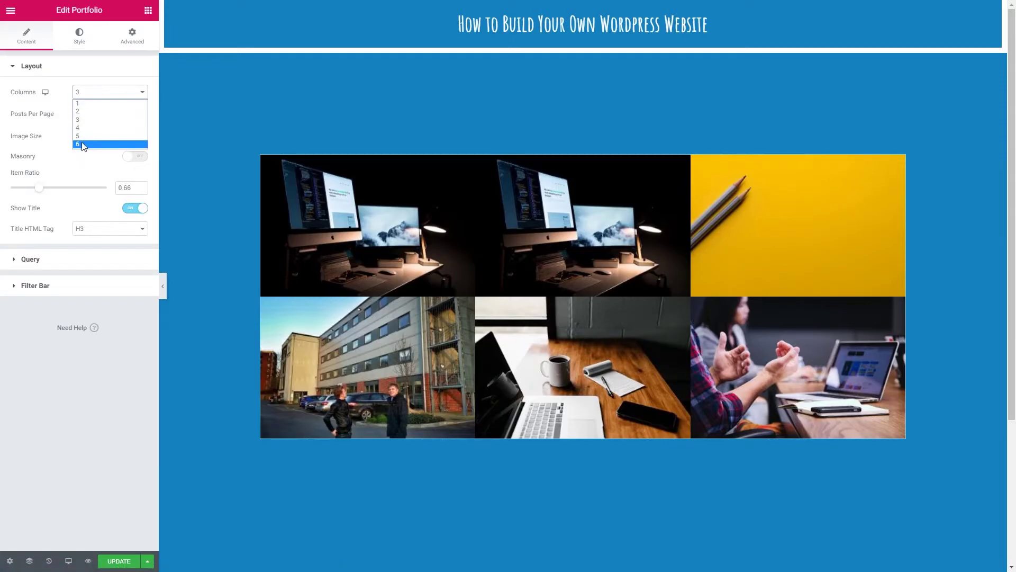
pyautogui.click(83, 145)
pyautogui.click(91, 94)
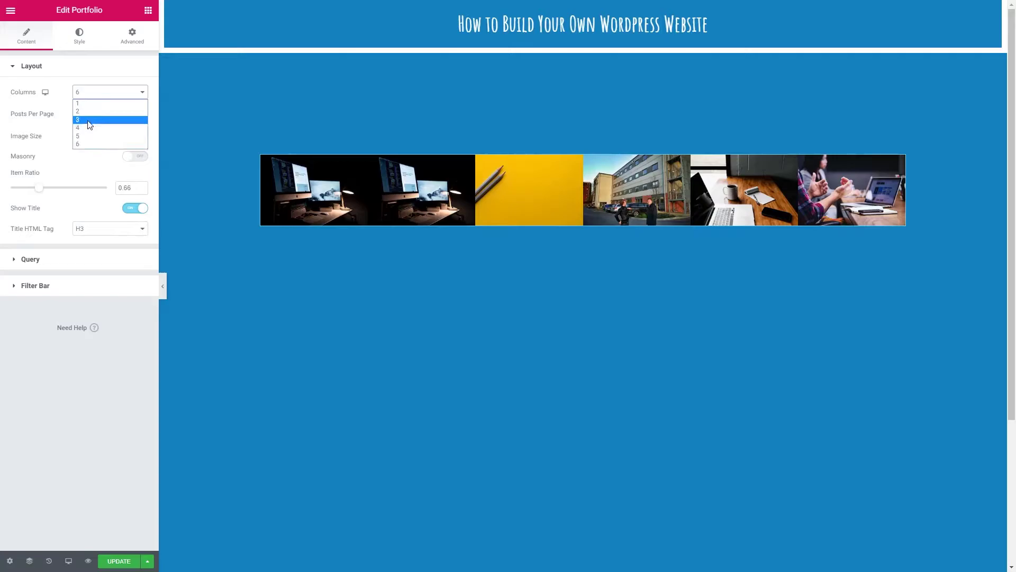
pyautogui.click(88, 121)
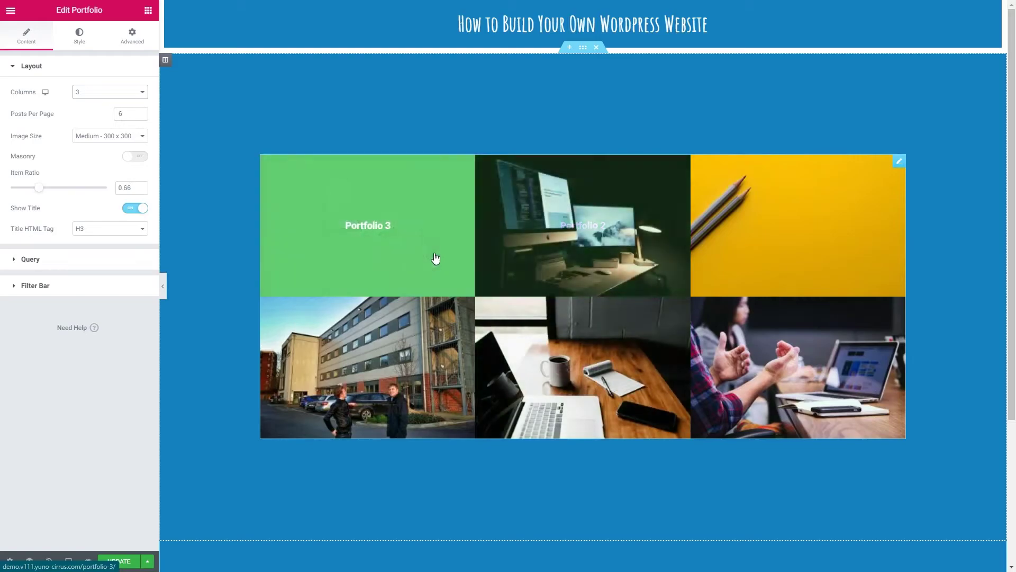
# - Set Image Size to Large - 1024 x 1024, after briefly trying Thumbnail, and switch Masonry on
pyautogui.click(90, 139)
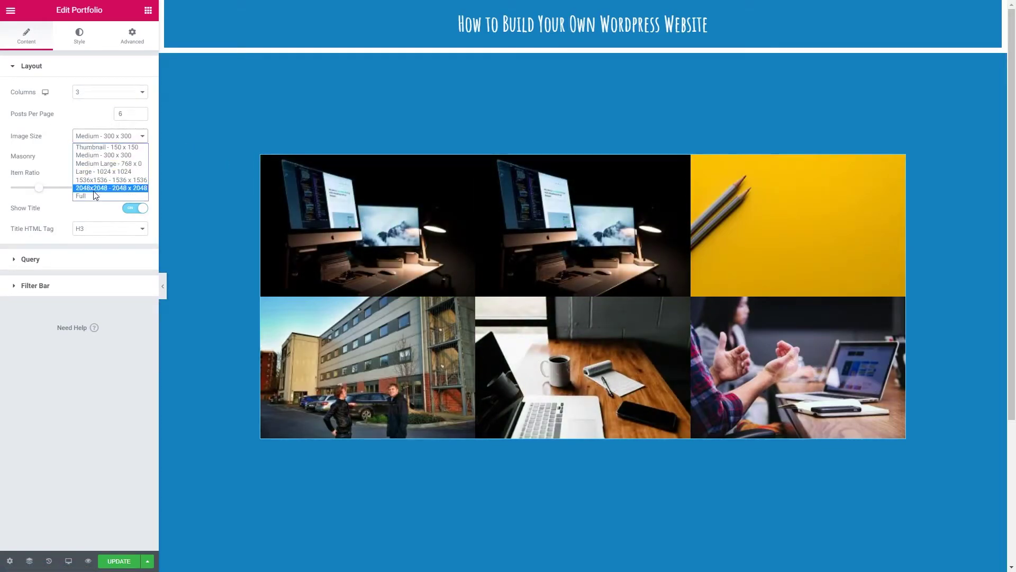
pyautogui.click(97, 172)
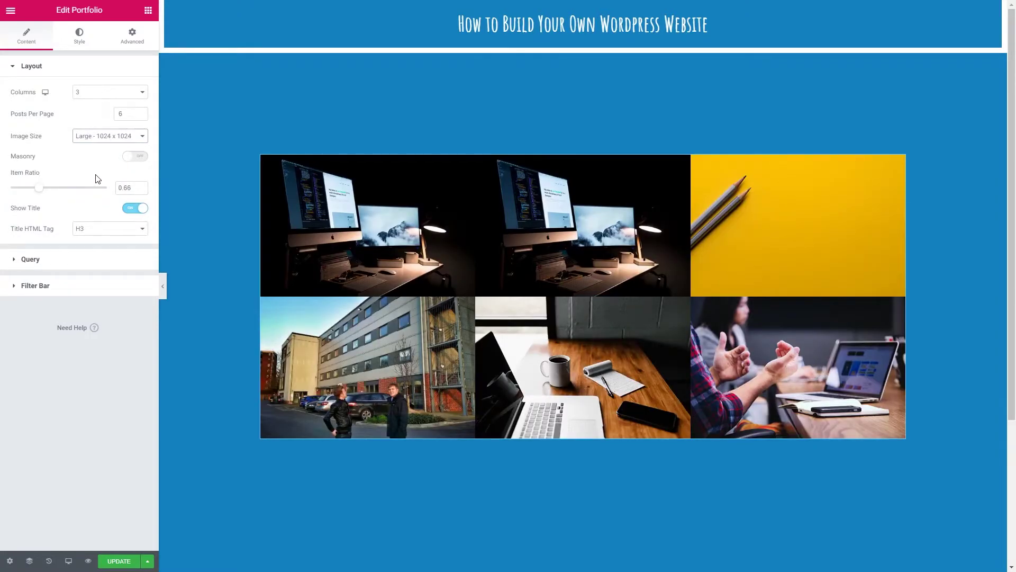
pyautogui.click(87, 137)
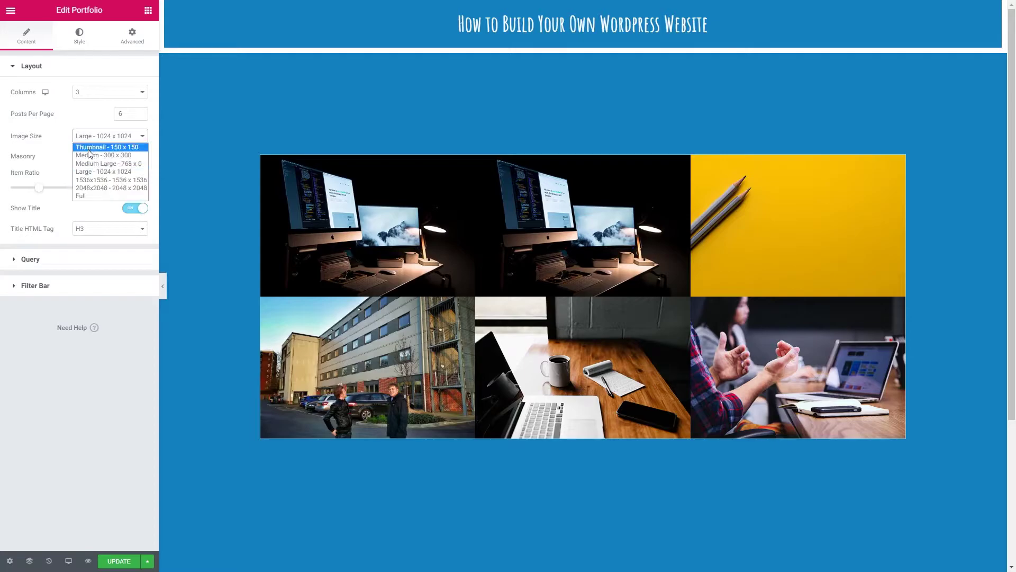
pyautogui.click(90, 152)
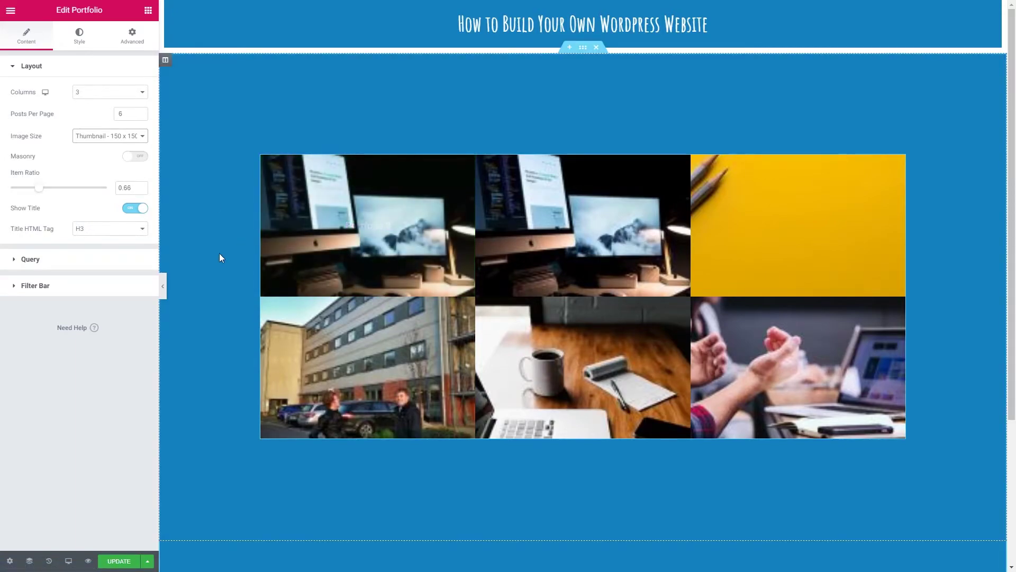
pyautogui.click(131, 137)
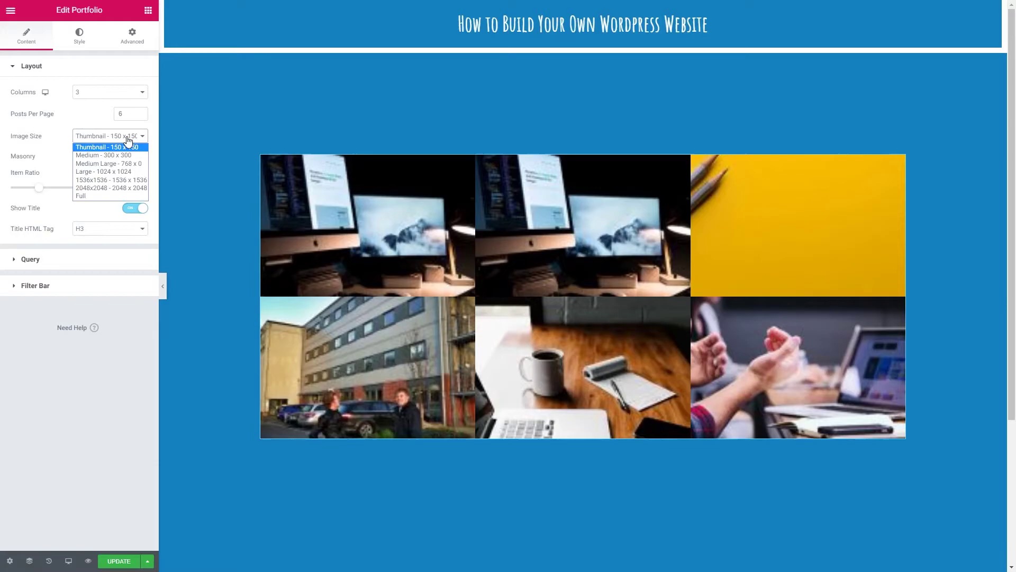
pyautogui.click(106, 172)
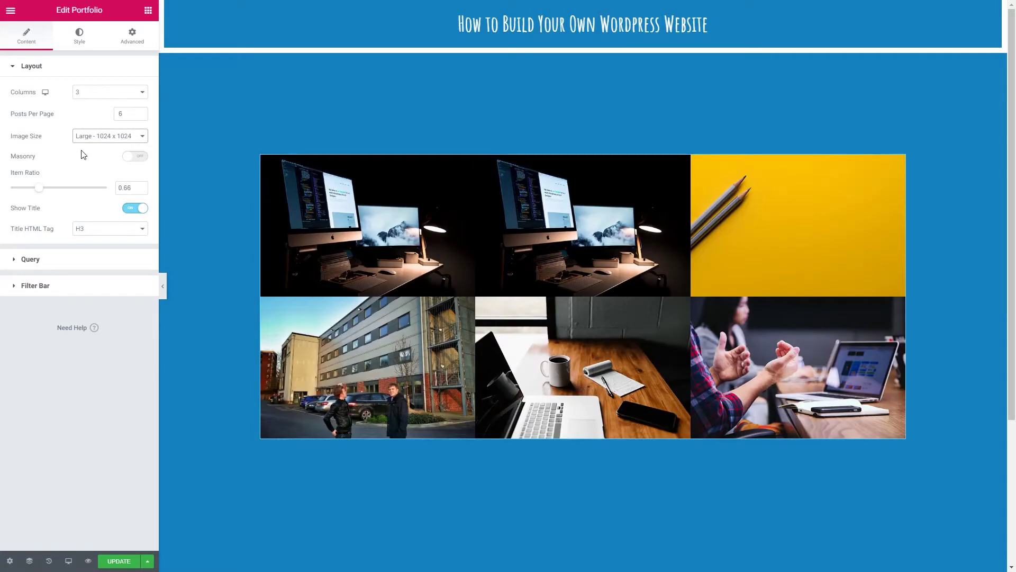
pyautogui.click(134, 157)
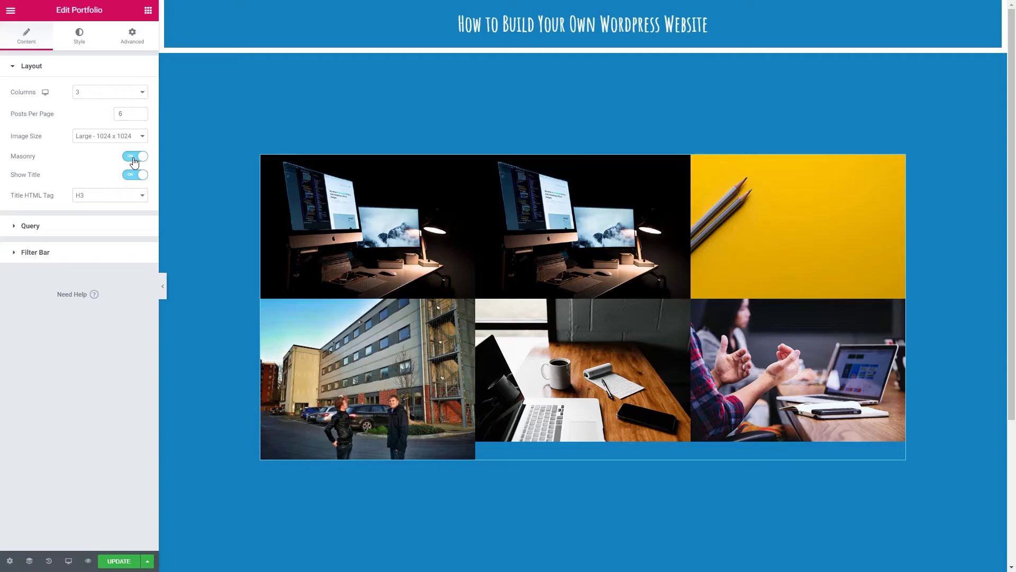
# - Turn Masonry off and set the Item Ratio to 0.66
pyautogui.click(135, 157)
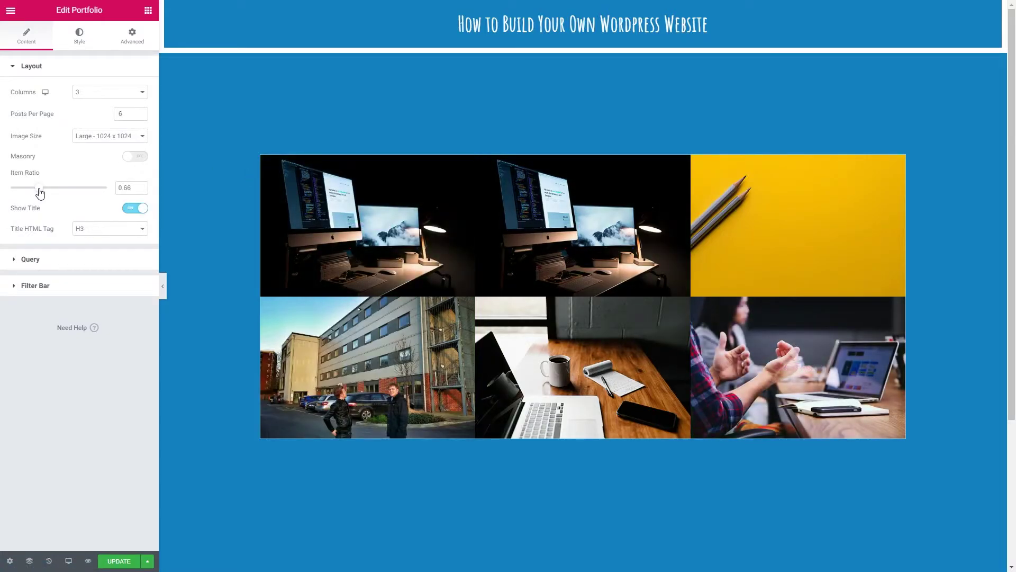
pyautogui.moveTo(40, 192)
pyautogui.mouseDown()
pyautogui.moveTo(52, 189)
pyautogui.moveTo(27, 192)
pyautogui.moveTo(59, 191)
pyautogui.moveTo(47, 190)
pyautogui.mouseUp()
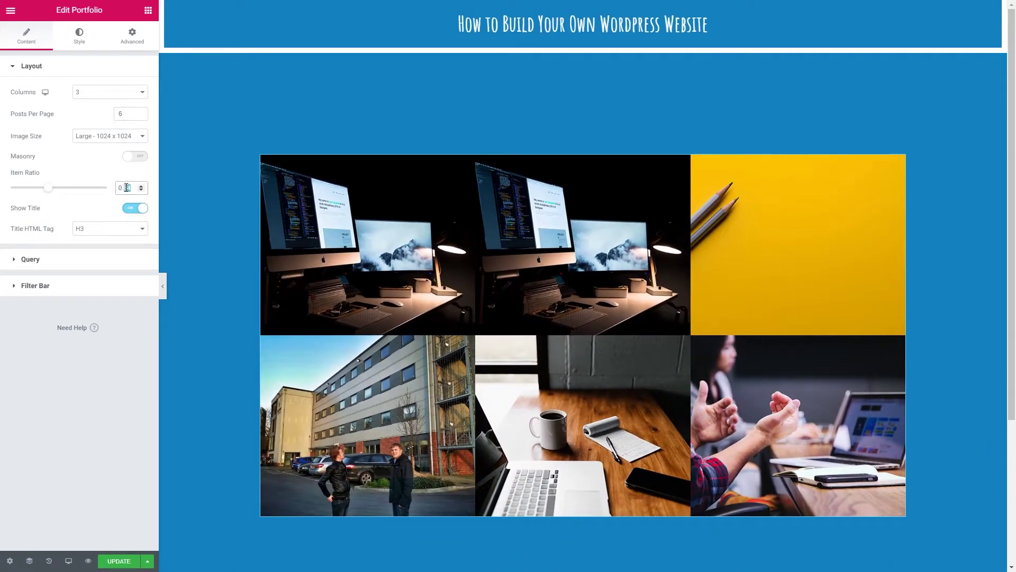
pyautogui.write('66')
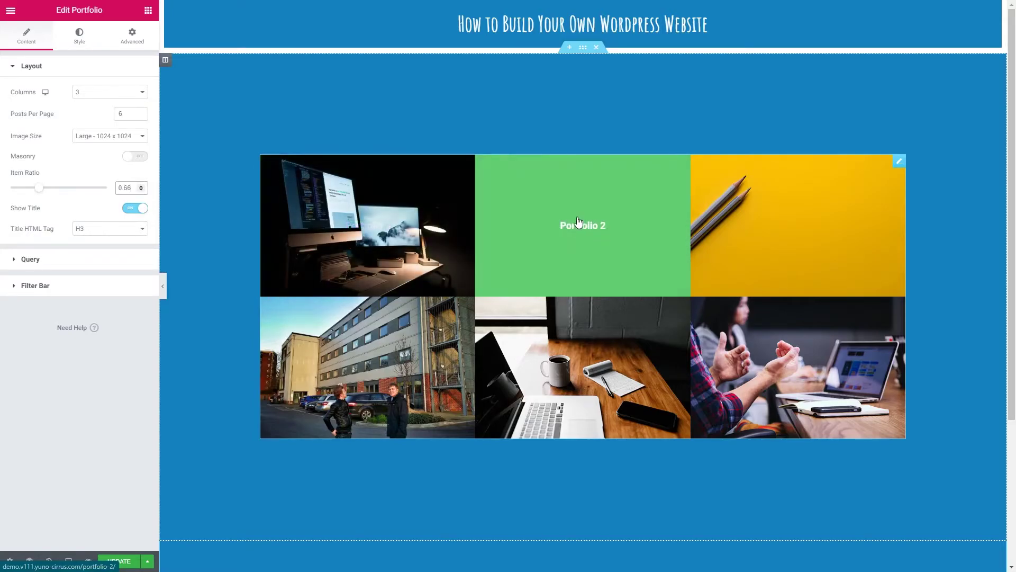
# - Toggle Show Title off and back on, keeping the Title HTML Tag at H3
pyautogui.click(135, 208)
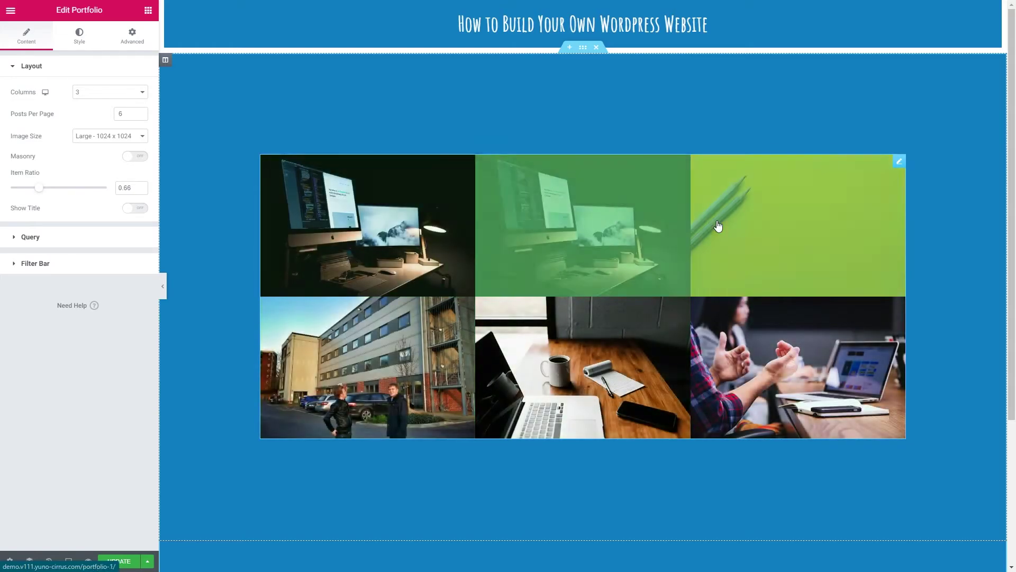
pyautogui.click(136, 208)
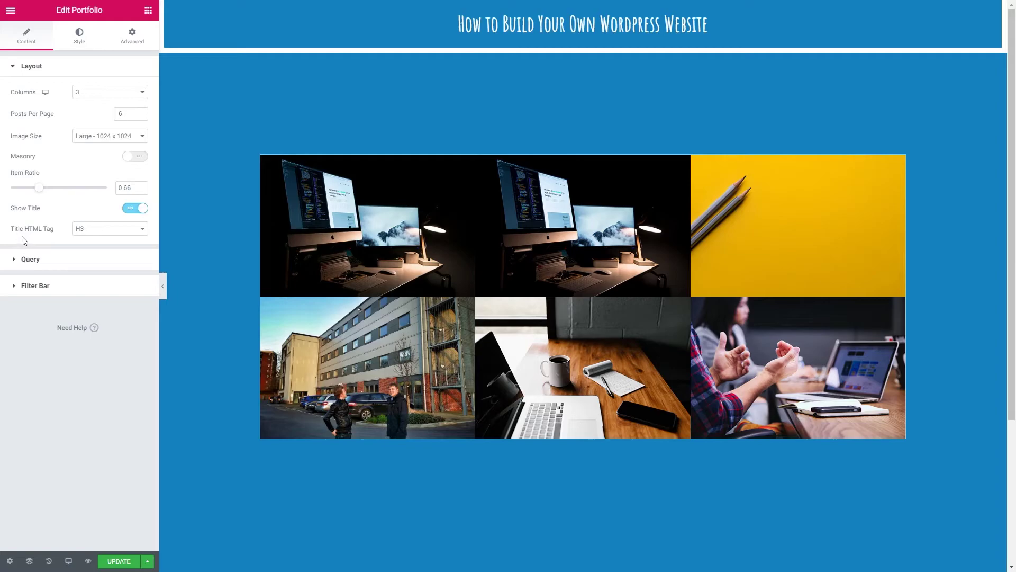
pyautogui.click(90, 233)
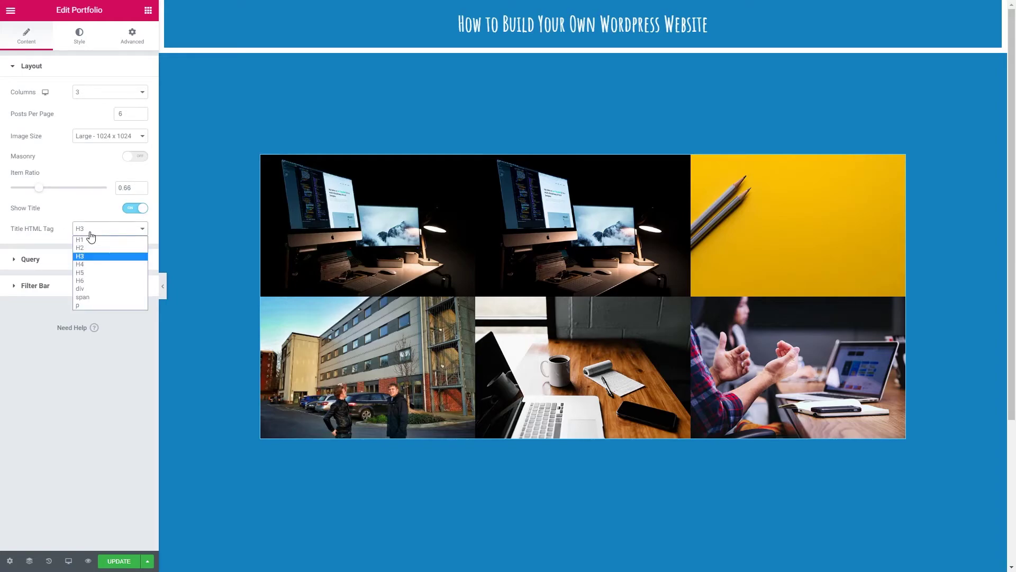
pyautogui.click(90, 233)
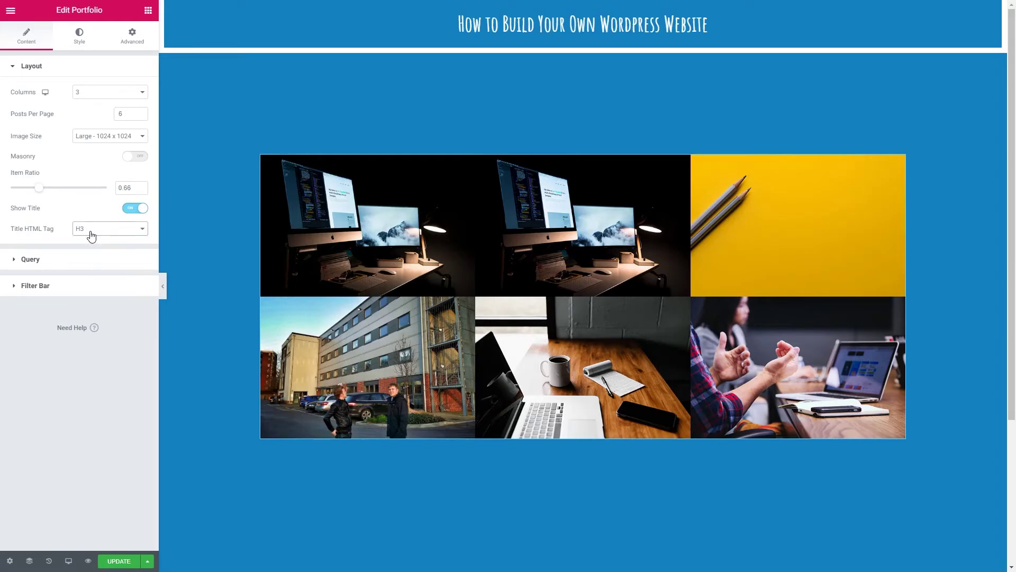
pyautogui.click(31, 260)
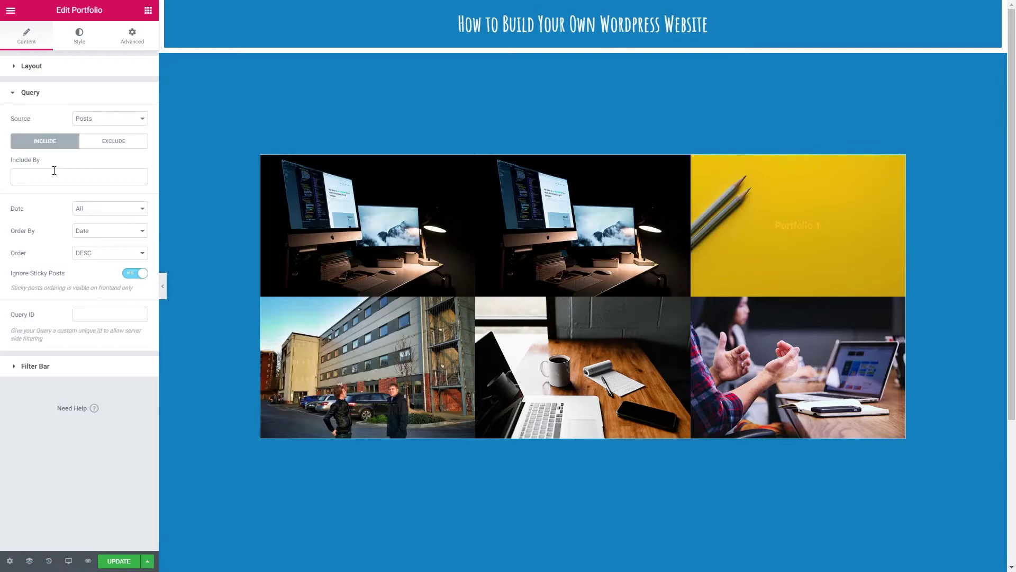
# - Set Include By to Term and add Categories: Portfolio as the included term
pyautogui.click(33, 177)
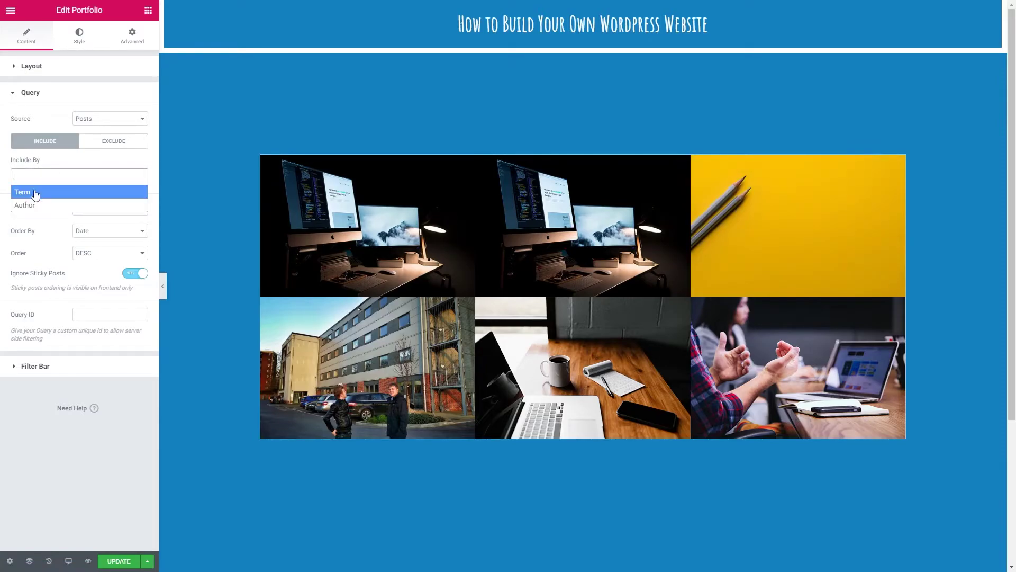
pyautogui.click(35, 194)
pyautogui.click(35, 214)
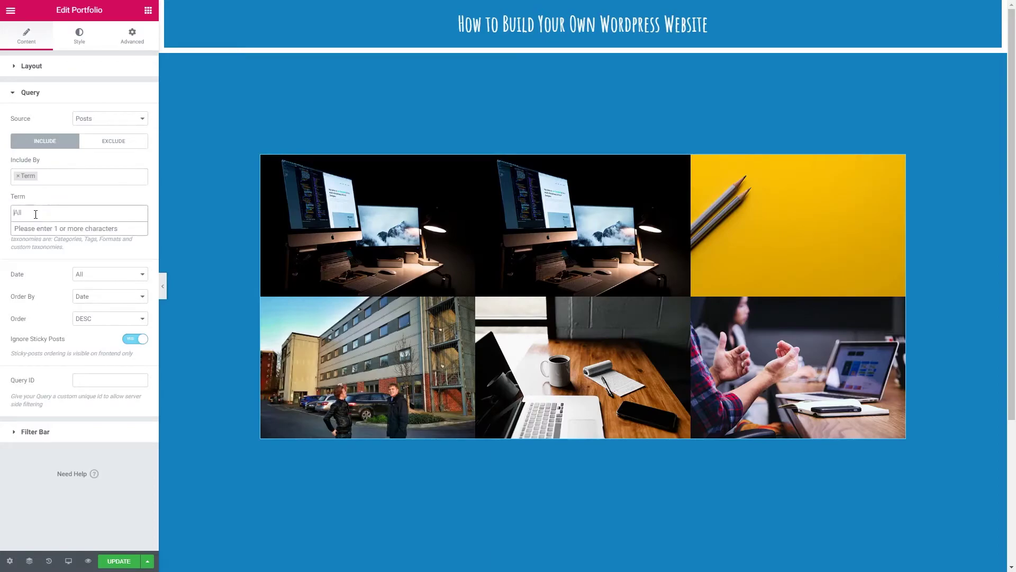
pyautogui.write('port')
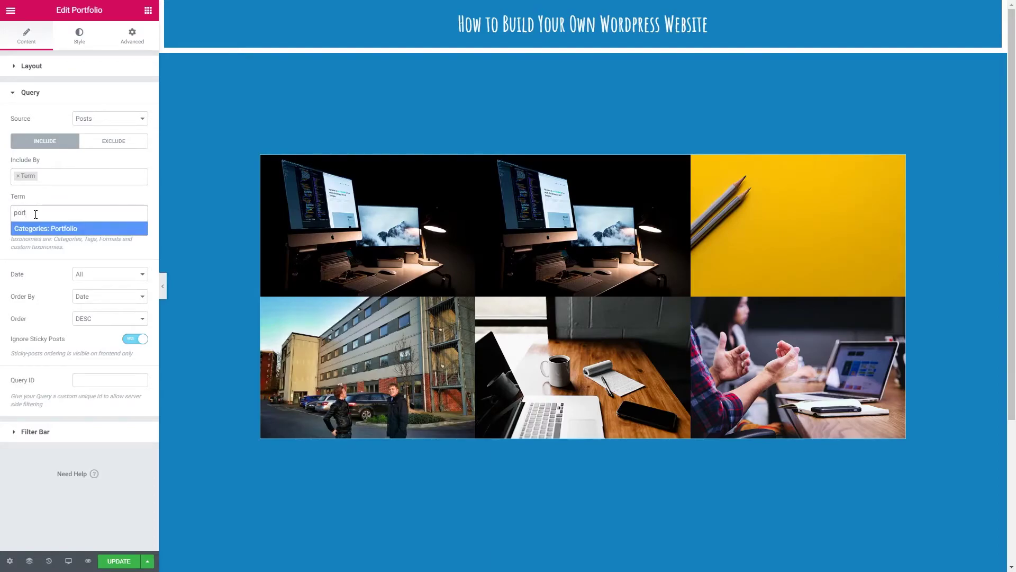
pyautogui.click(83, 231)
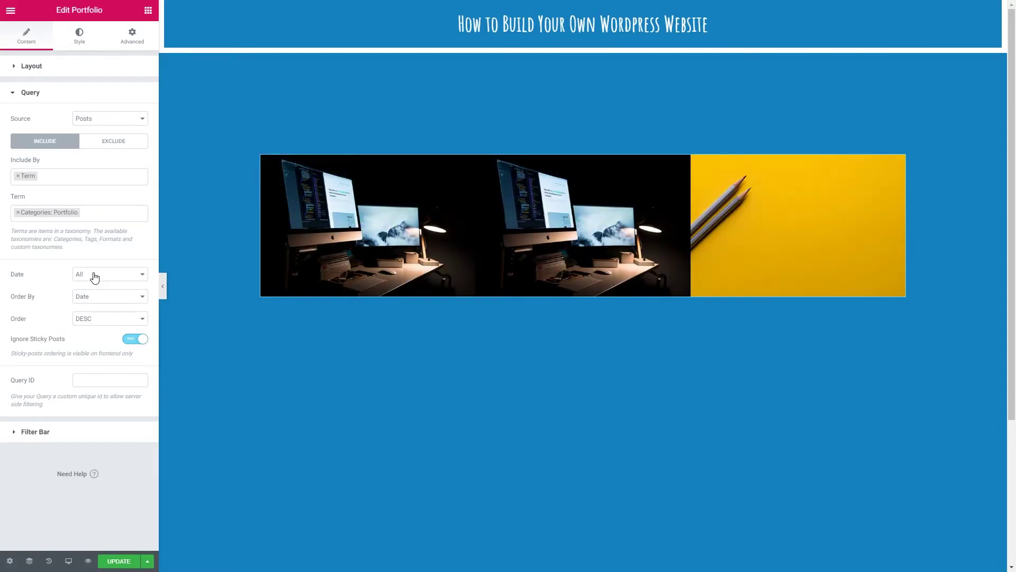
# - Keep Date range All and Order By Date, and set Order to ASC
pyautogui.click(94, 277)
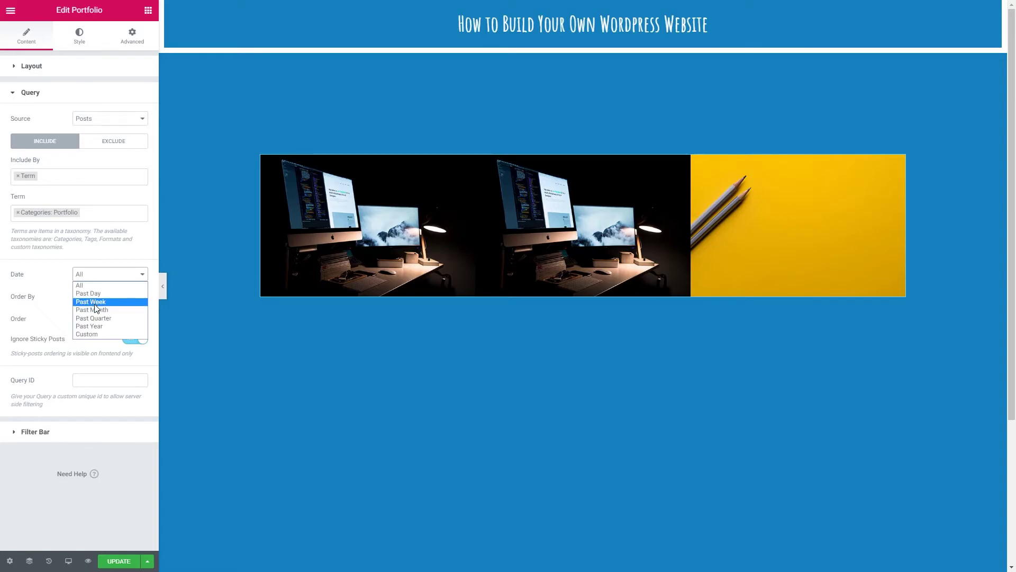
pyautogui.click(44, 279)
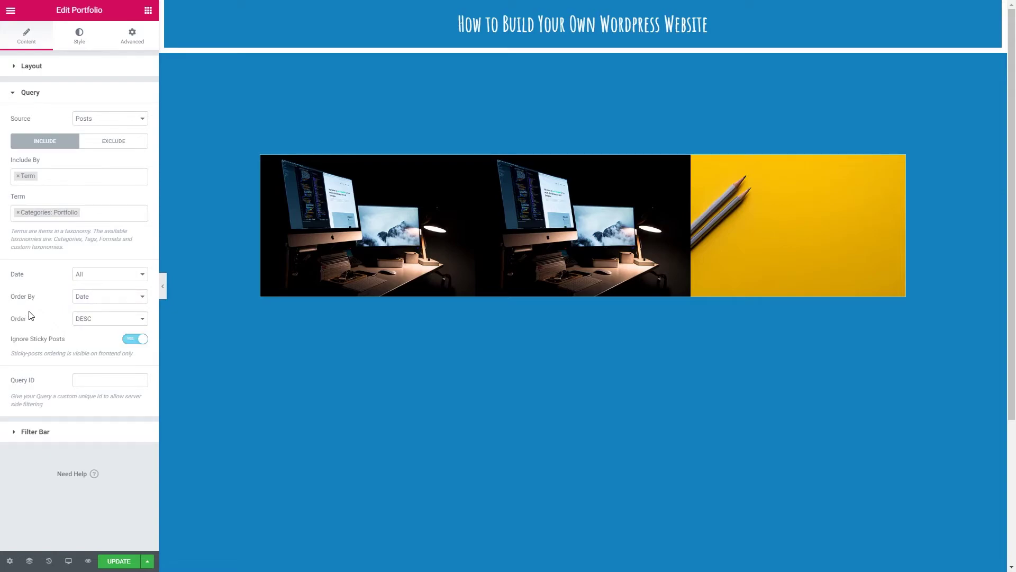
pyautogui.click(87, 300)
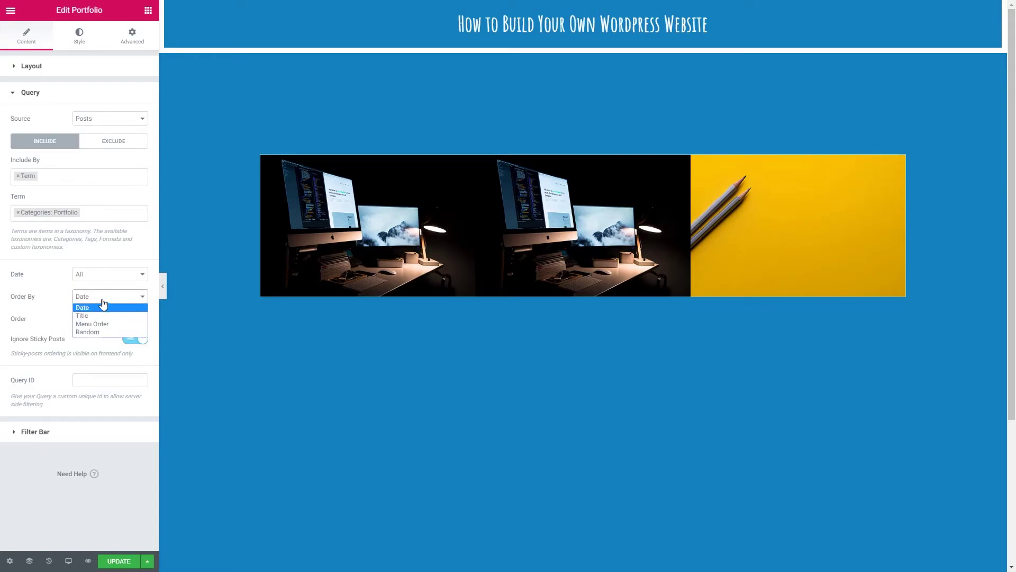
pyautogui.click(102, 307)
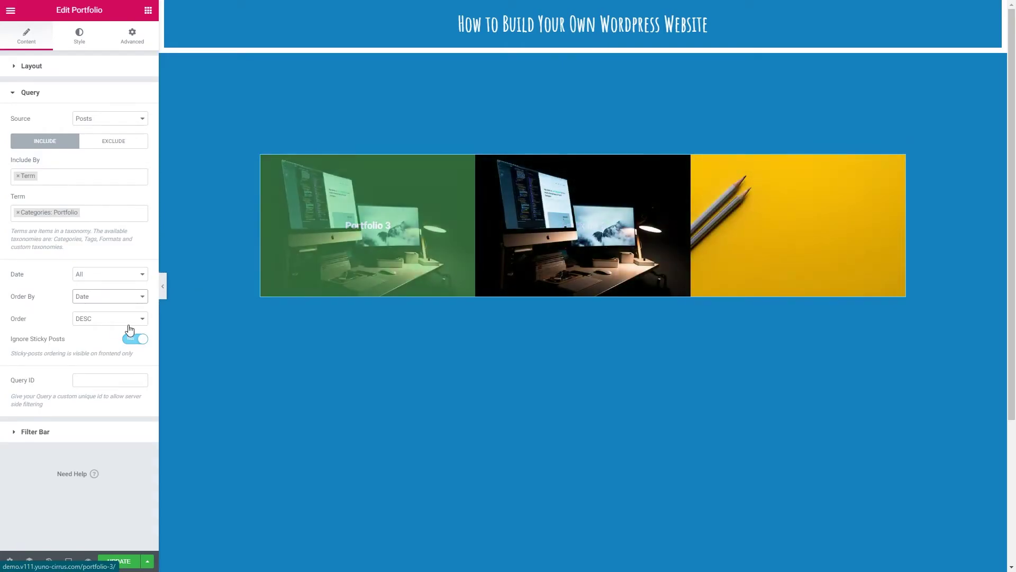
pyautogui.click(96, 320)
pyautogui.click(85, 330)
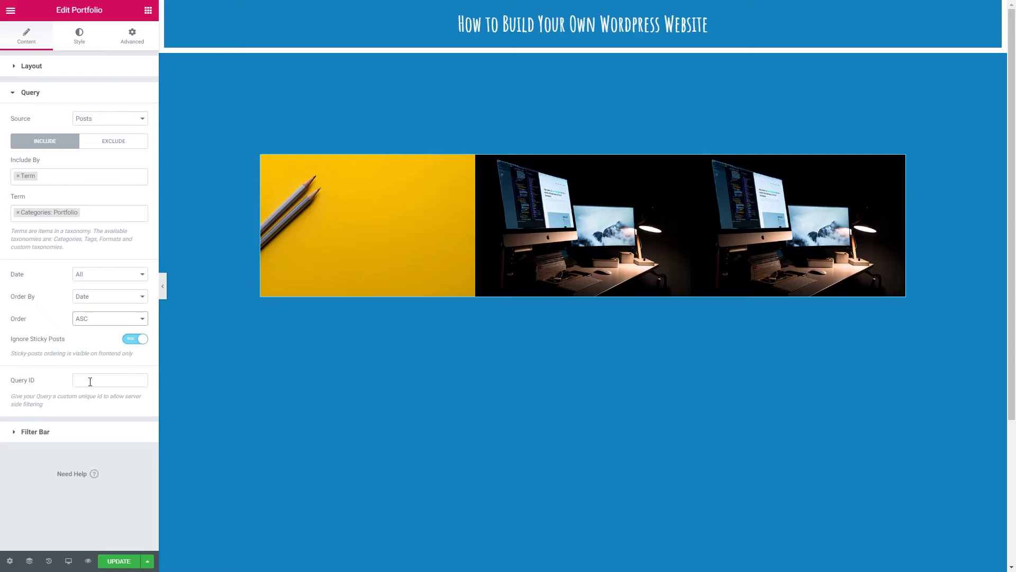
# - Turn on the Filter Bar and set its Taxonomy to Tags
pyautogui.click(66, 396)
pyautogui.click(33, 433)
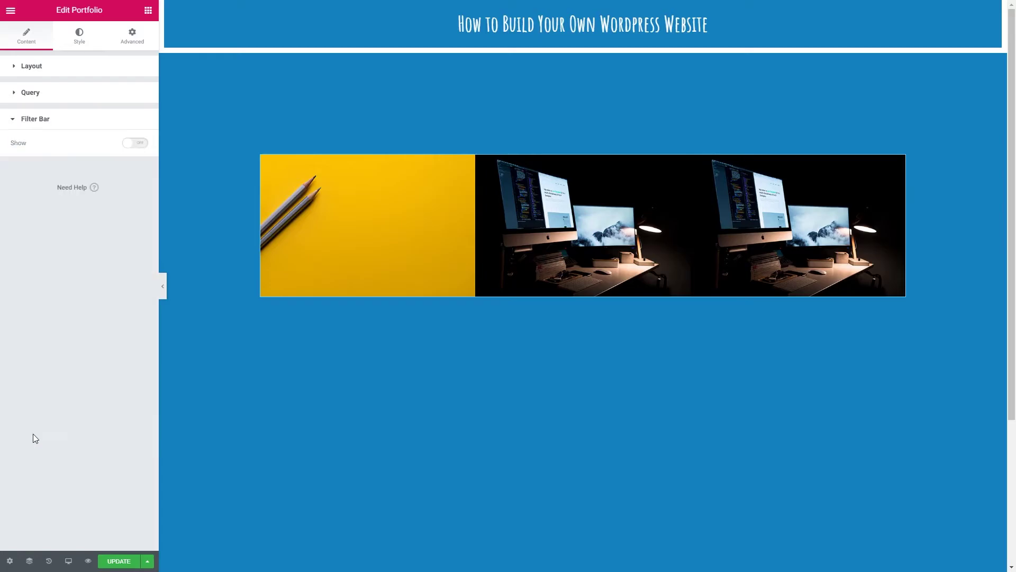
pyautogui.click(133, 143)
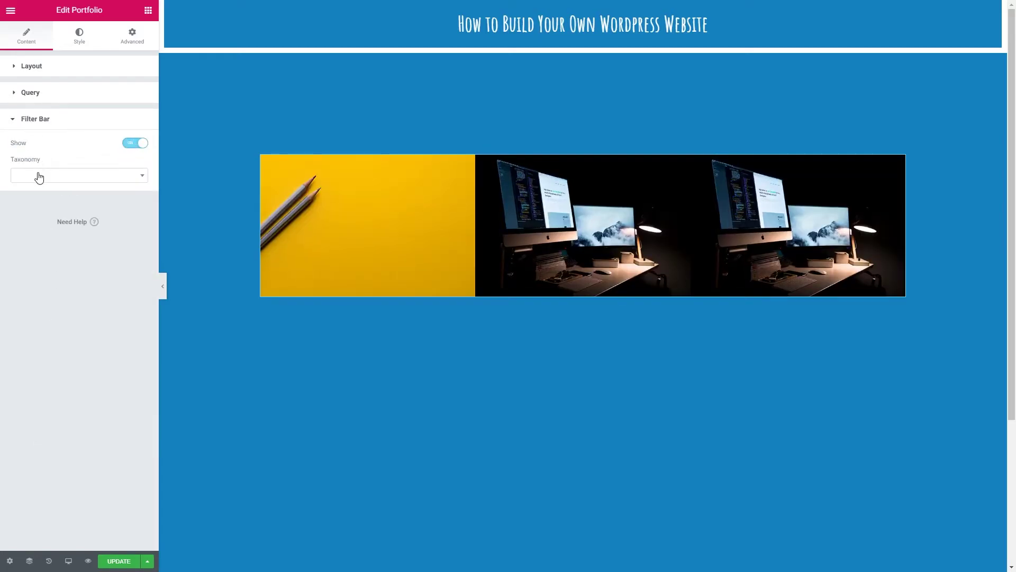
pyautogui.click(38, 178)
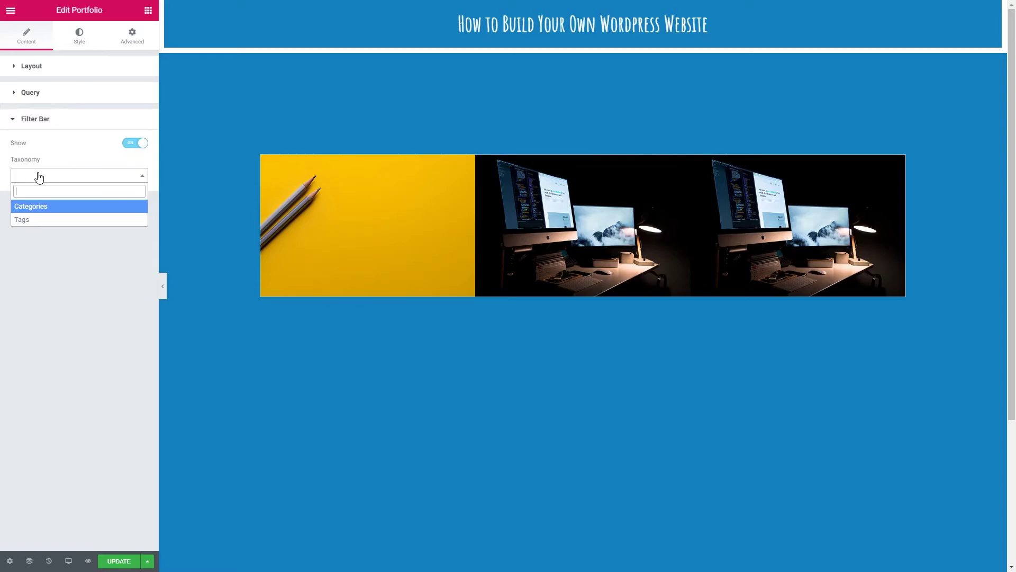
pyautogui.click(30, 221)
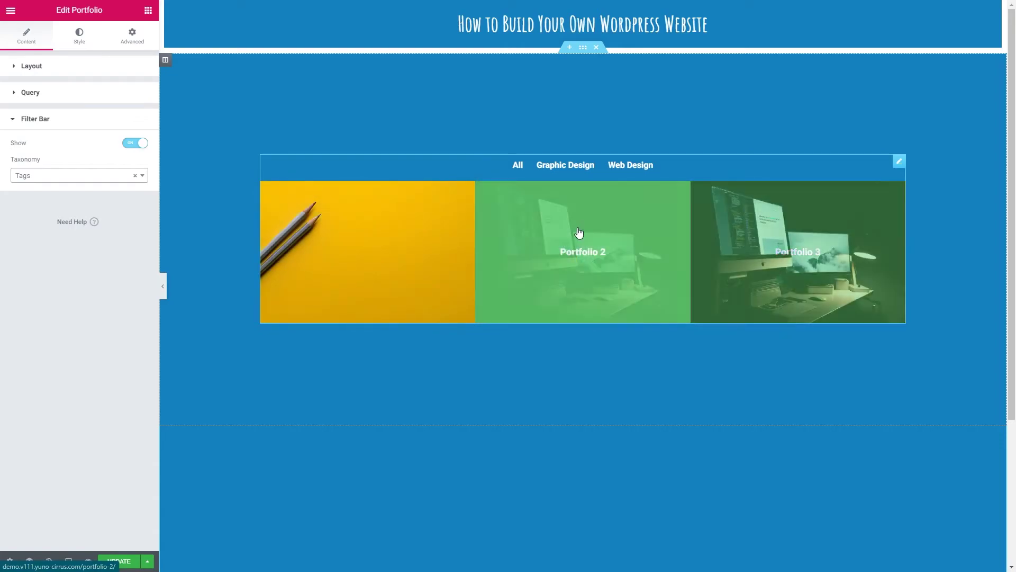
# - Test the Graphic Design, Web Design and All filters in the preview
pyautogui.click(567, 170)
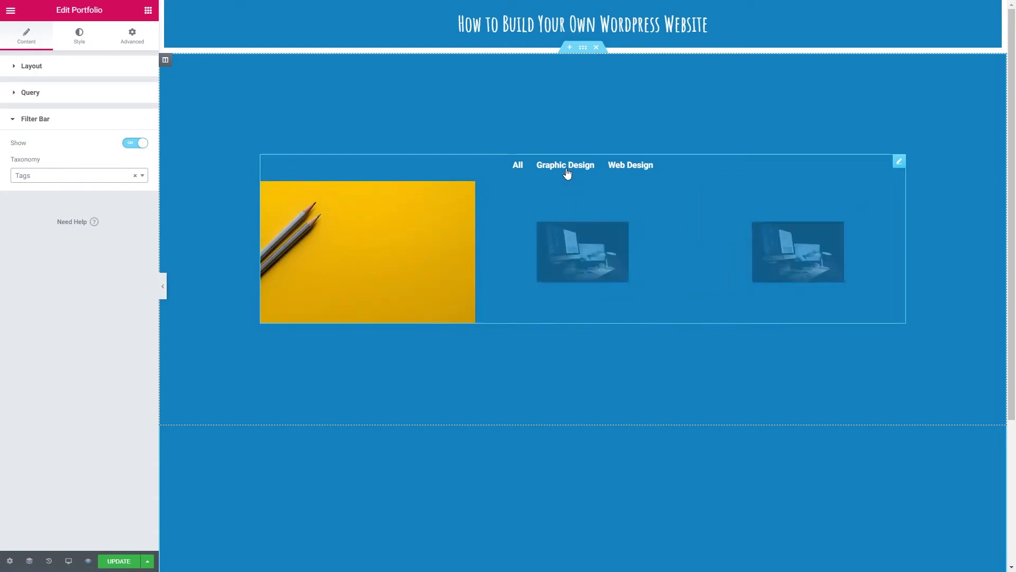
pyautogui.click(626, 167)
pyautogui.click(567, 166)
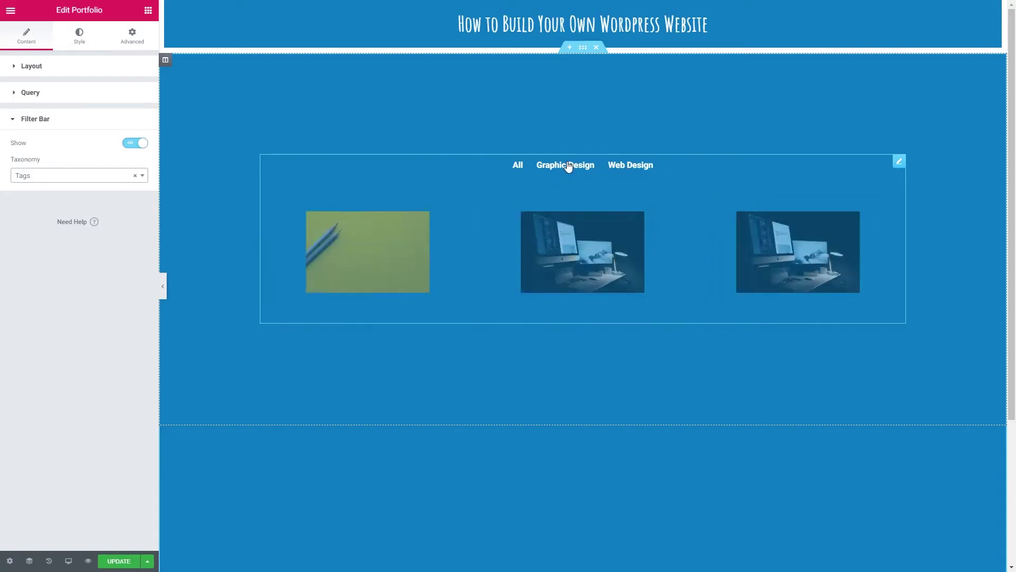
pyautogui.click(627, 174)
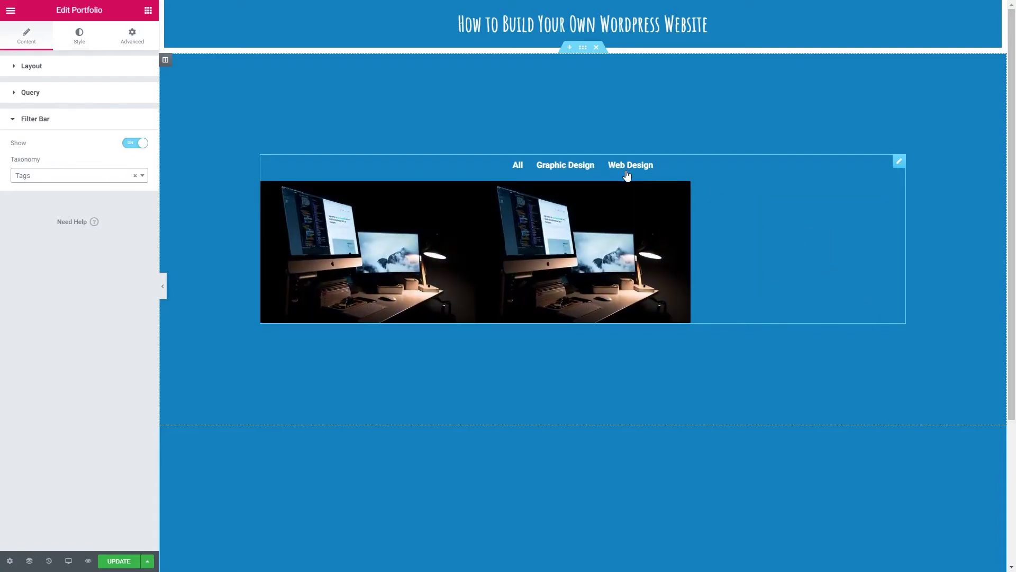
pyautogui.click(521, 169)
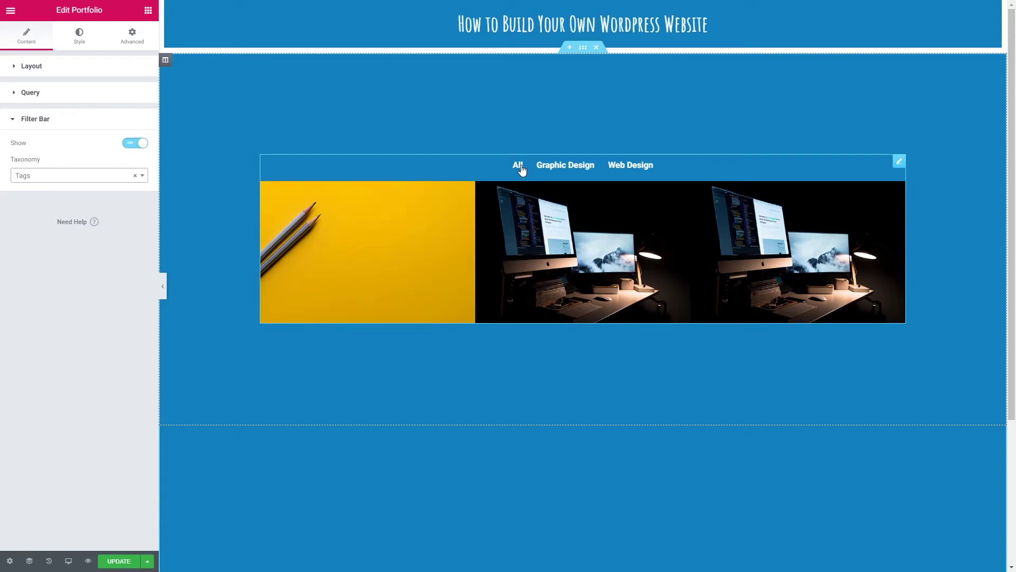
# - In the Style tab's Items section, set Columns Gap to 15 and clear Rows Gap
pyautogui.click(80, 41)
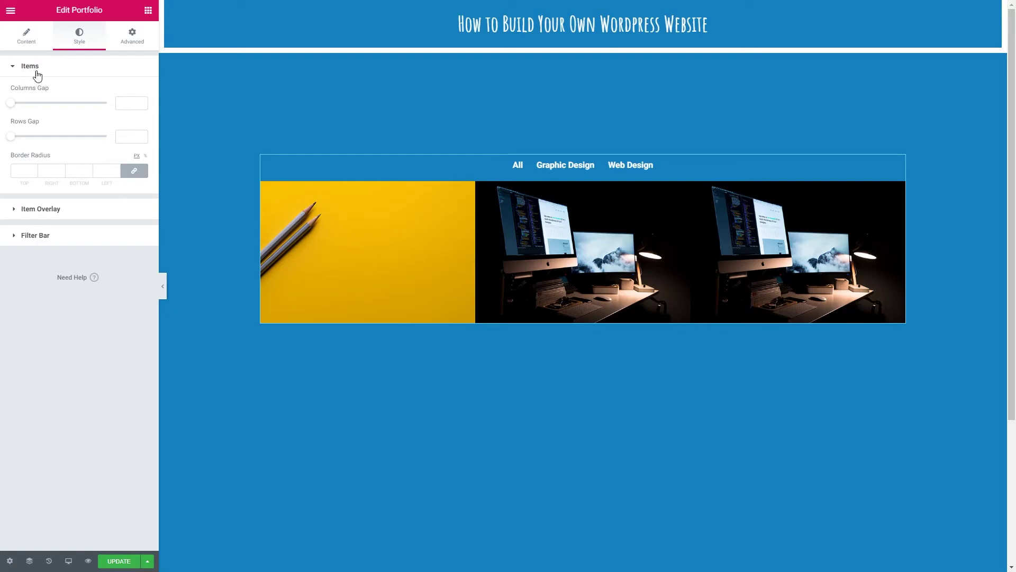
pyautogui.moveTo(12, 109)
pyautogui.mouseDown()
pyautogui.moveTo(41, 109)
pyautogui.moveTo(28, 113)
pyautogui.mouseUp()
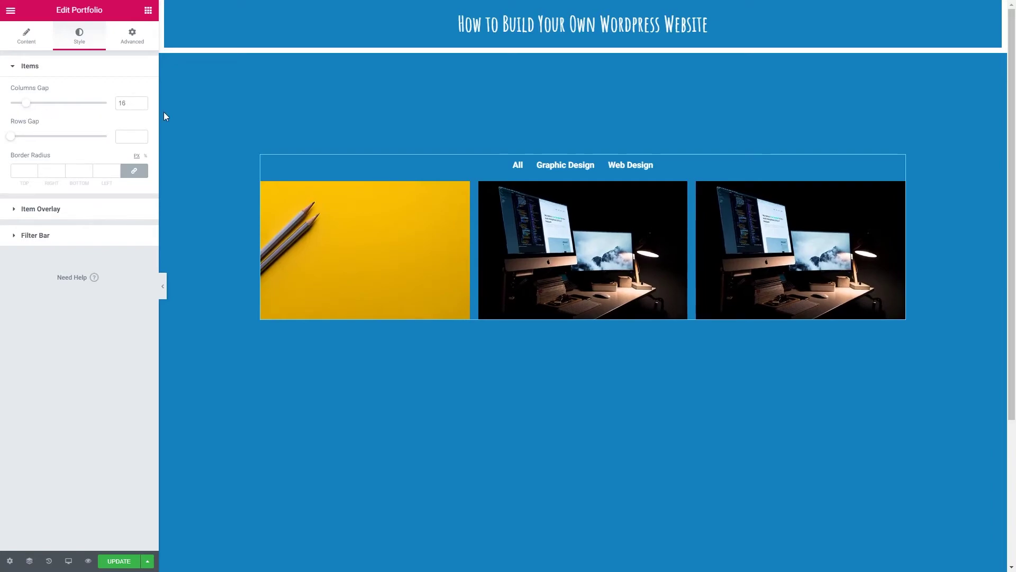
pyautogui.click(141, 106)
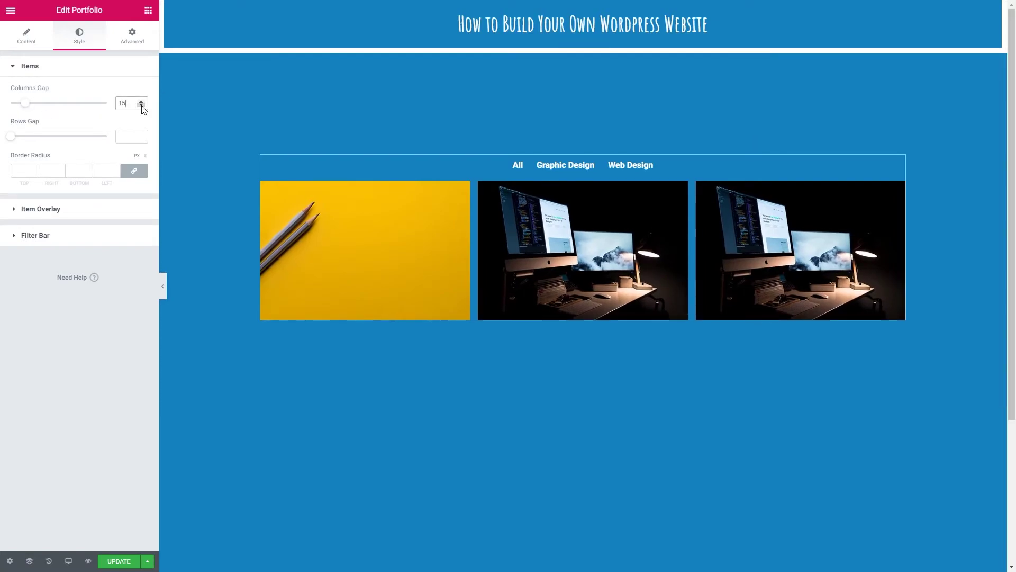
pyautogui.moveTo(12, 137); pyautogui.dragTo(42, 139)
pyautogui.moveTo(139, 136); pyautogui.dragTo(117, 135)
pyautogui.press('BackSpace')
# - Set the items' Border Radius to 0
pyautogui.click(31, 171)
pyautogui.write('15')
pyautogui.moveTo(27, 172); pyautogui.dragTo(11, 178)
pyautogui.write('0')
# - Give the Item Overlay a teal background and white title text
pyautogui.click(31, 209)
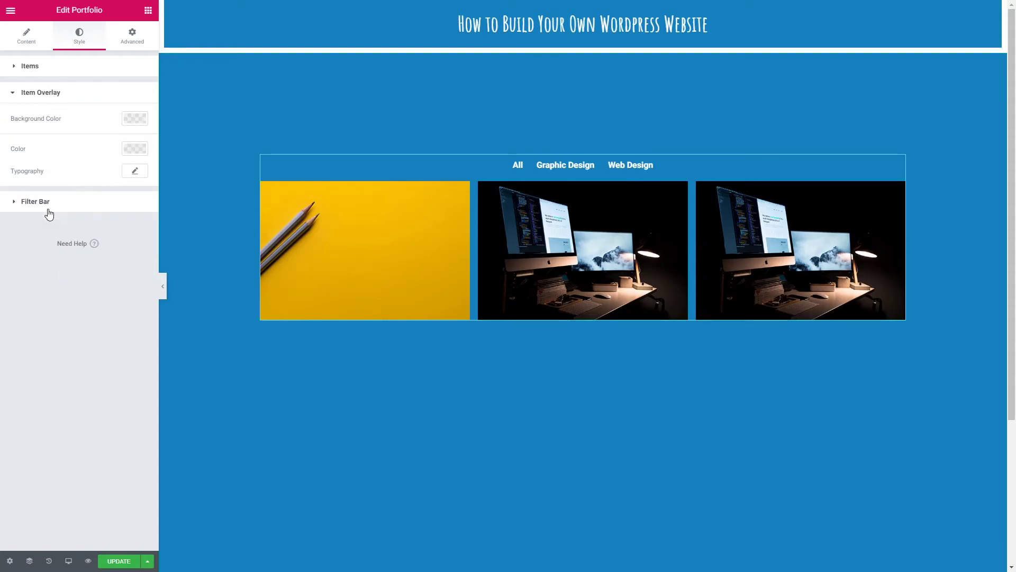
pyautogui.moveTo(289, 211)
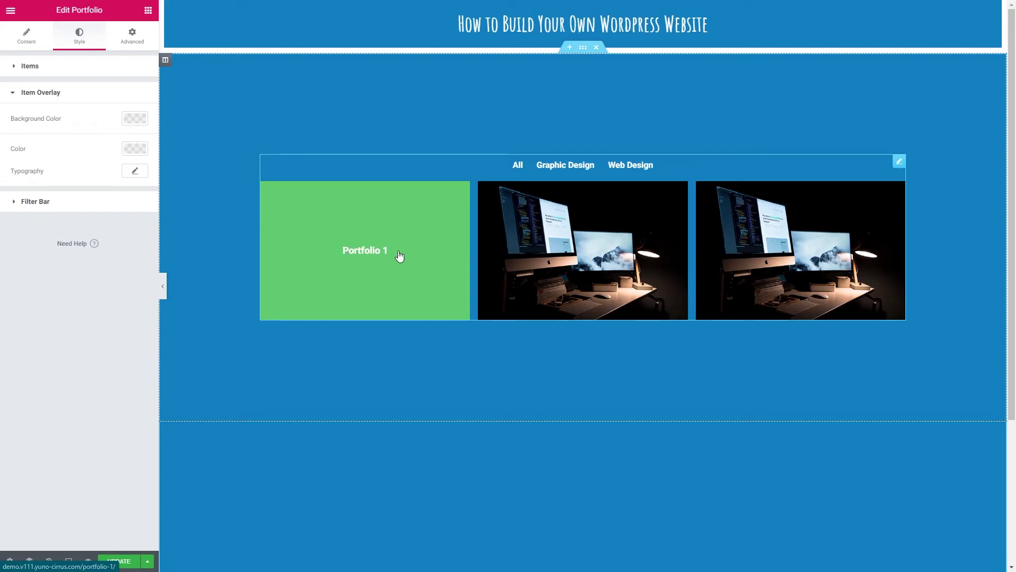
pyautogui.click(139, 119)
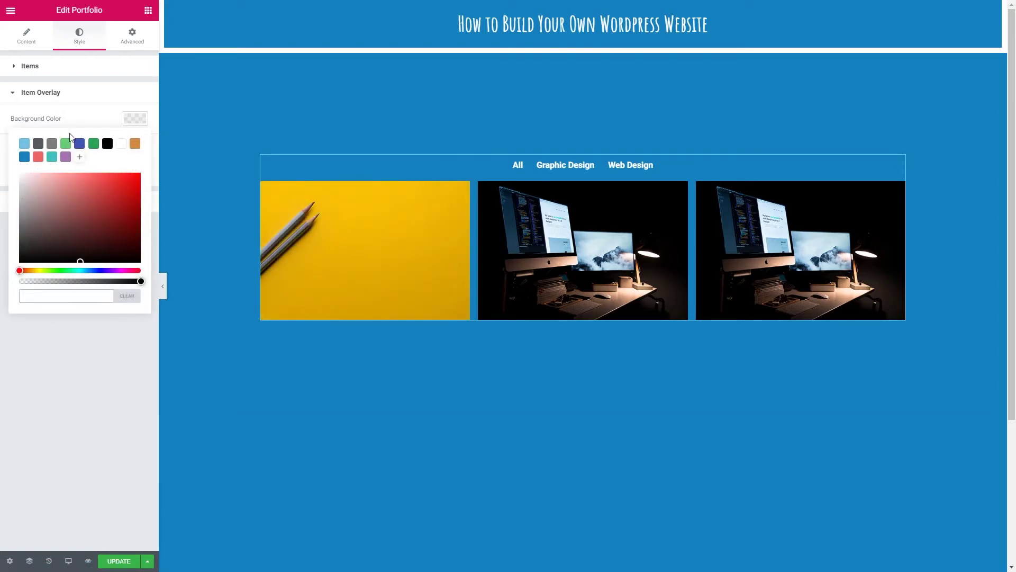
pyautogui.click(52, 157)
pyautogui.click(124, 120)
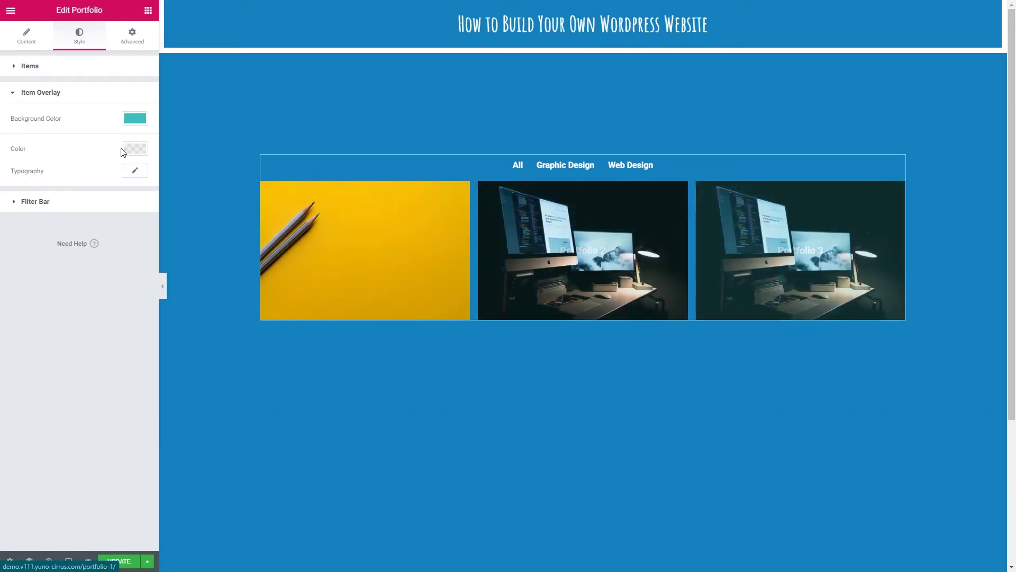
pyautogui.click(133, 150)
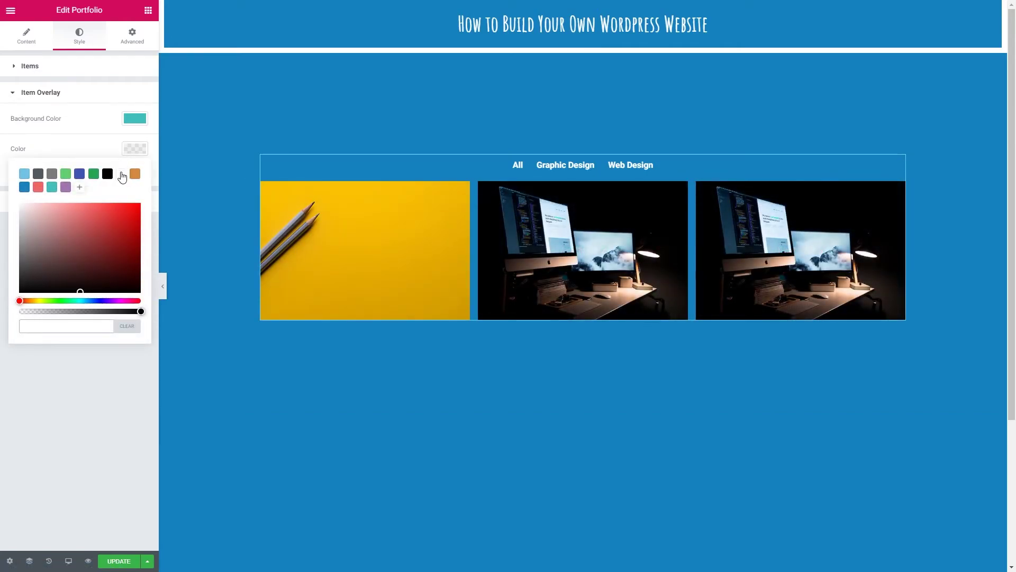
pyautogui.click(121, 173)
pyautogui.click(130, 150)
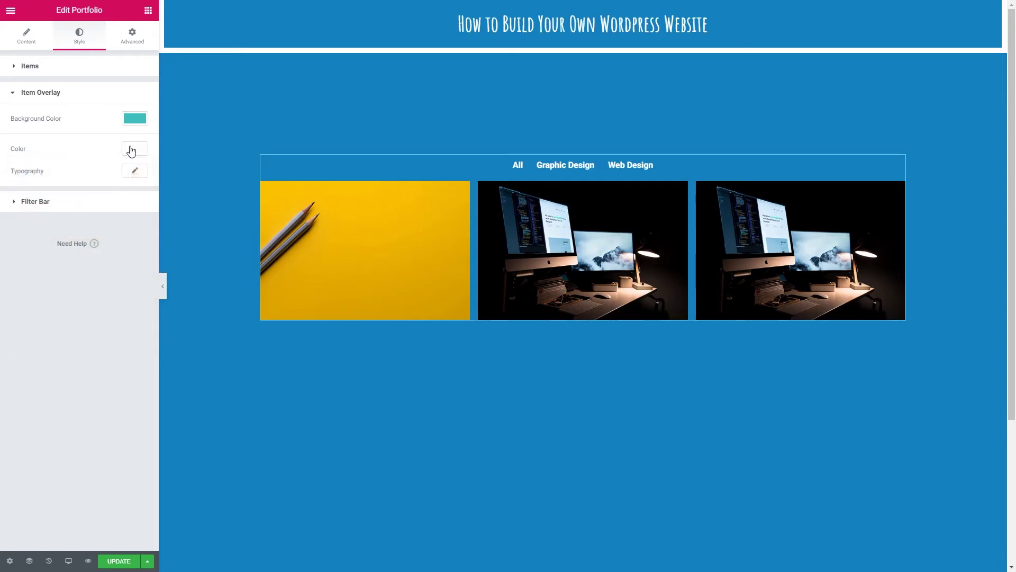
# - Set the overlay title typography to Amatic SC at 2 rem
pyautogui.click(137, 171)
pyautogui.click(111, 200)
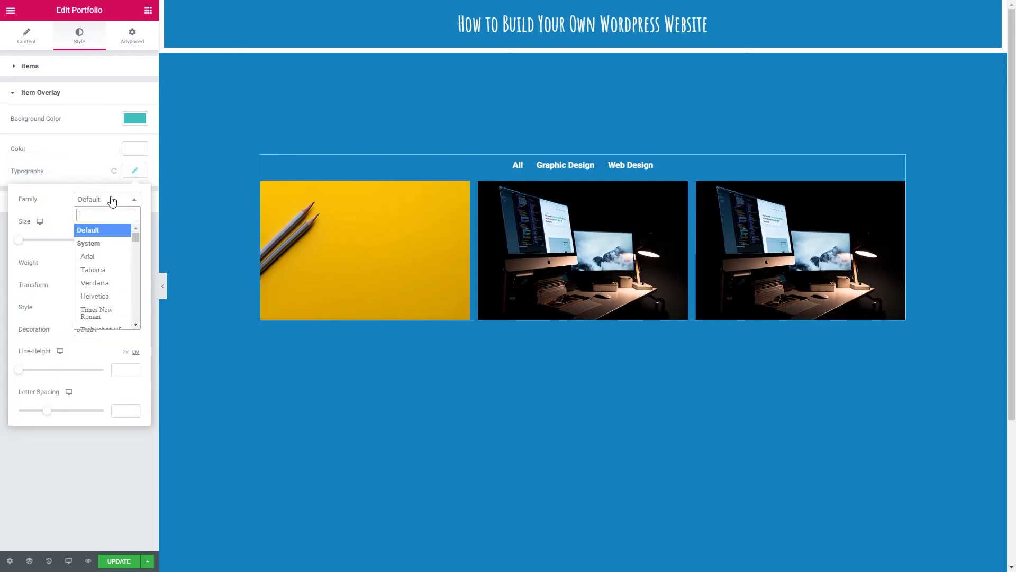
pyautogui.write('ama')
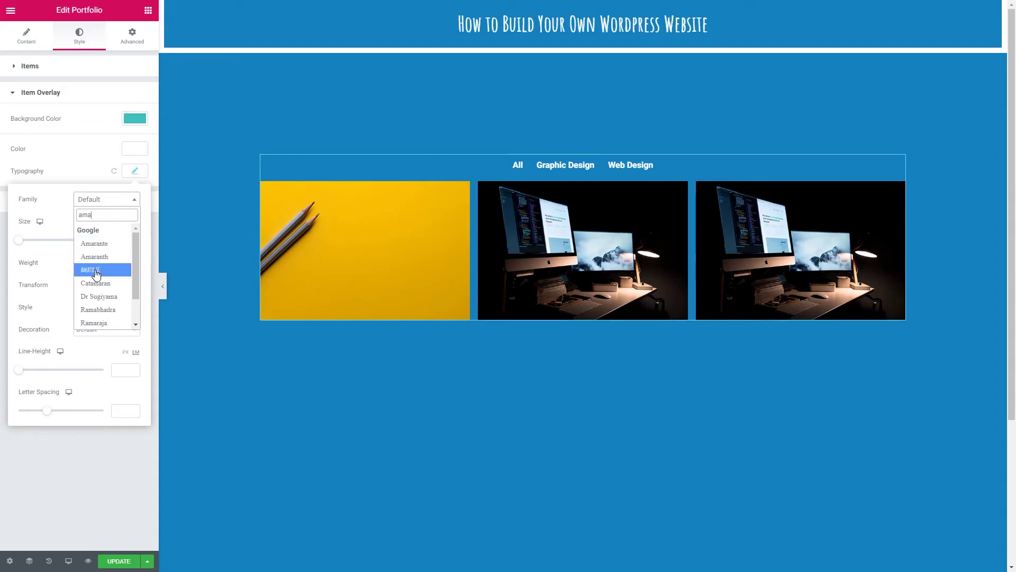
pyautogui.click(95, 271)
pyautogui.click(123, 223)
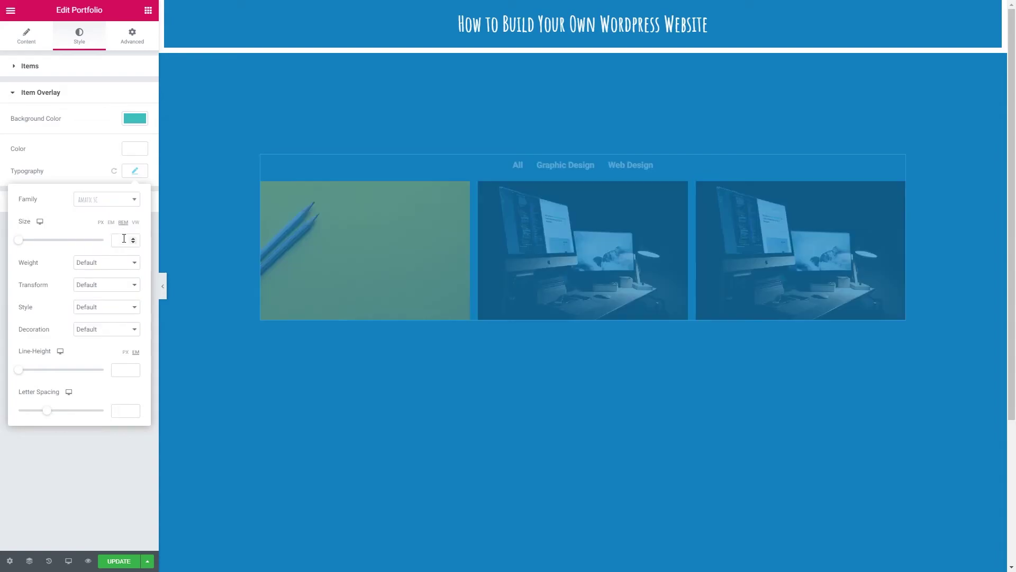
pyautogui.click(123, 240)
pyautogui.write('2')
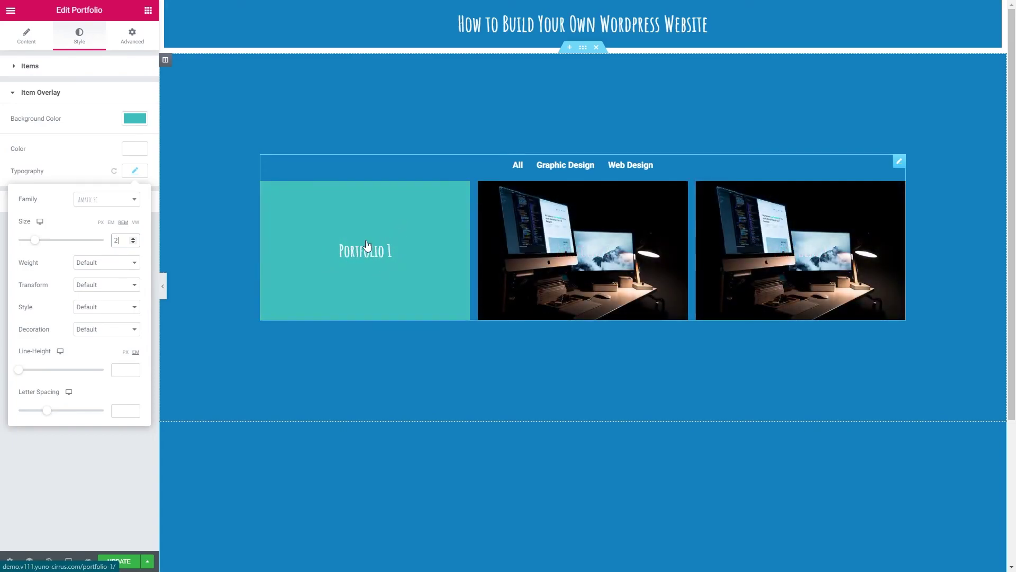
pyautogui.click(135, 171)
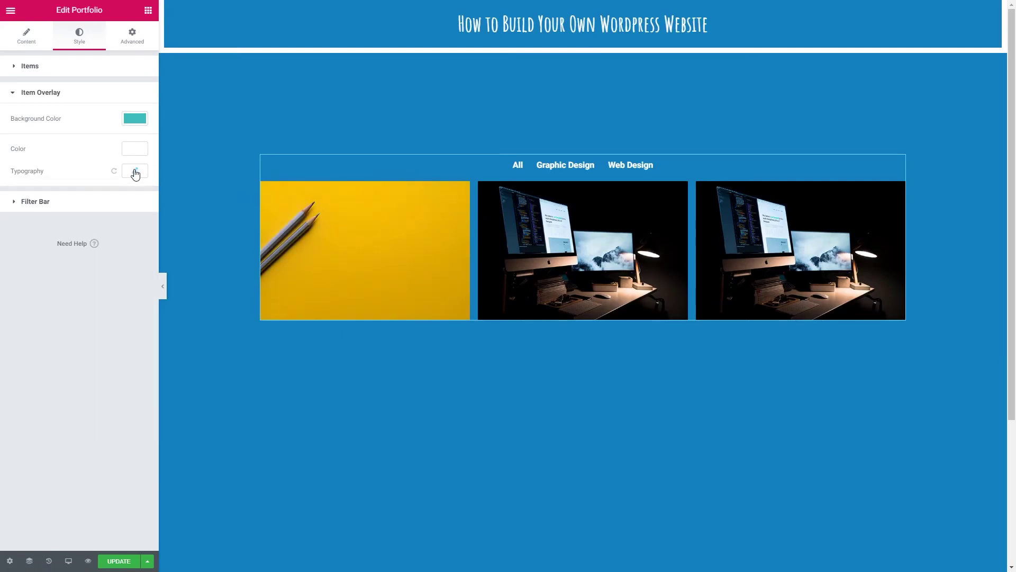
# - Set the Filter Bar Color to white and Active Color to teal #3FBFBC
pyautogui.click(35, 202)
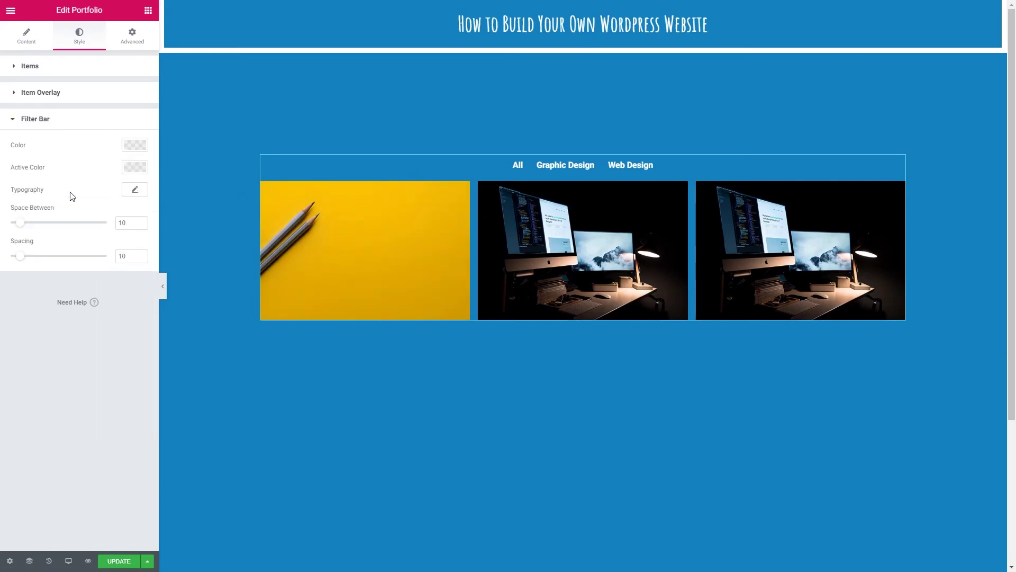
pyautogui.click(133, 150)
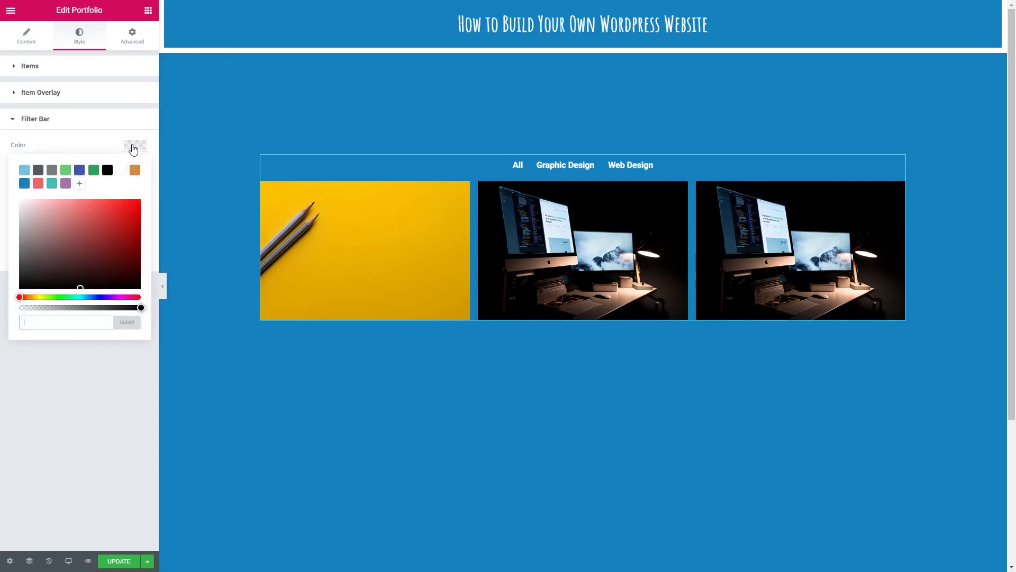
pyautogui.click(122, 171)
pyautogui.click(125, 146)
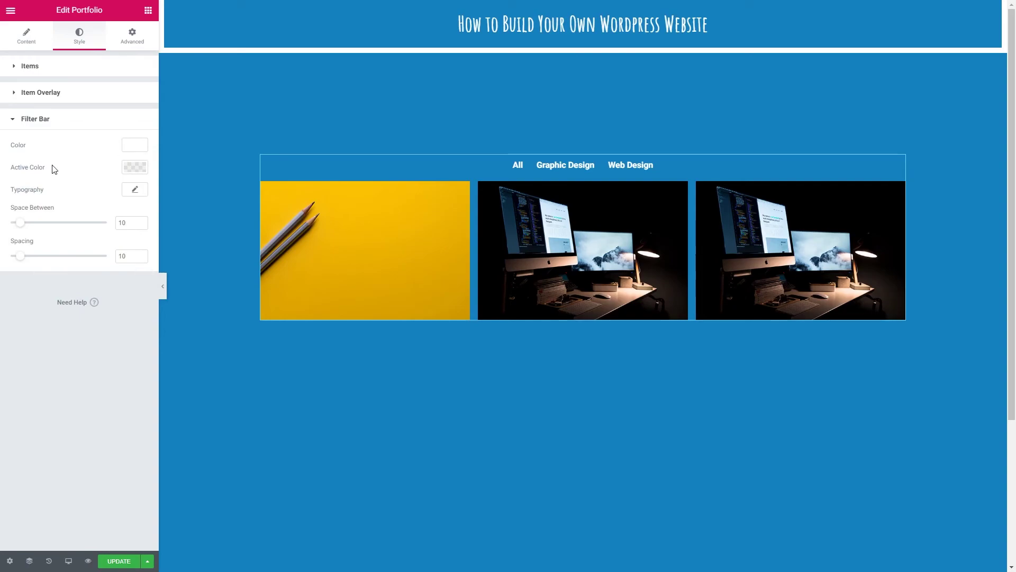
pyautogui.click(135, 168)
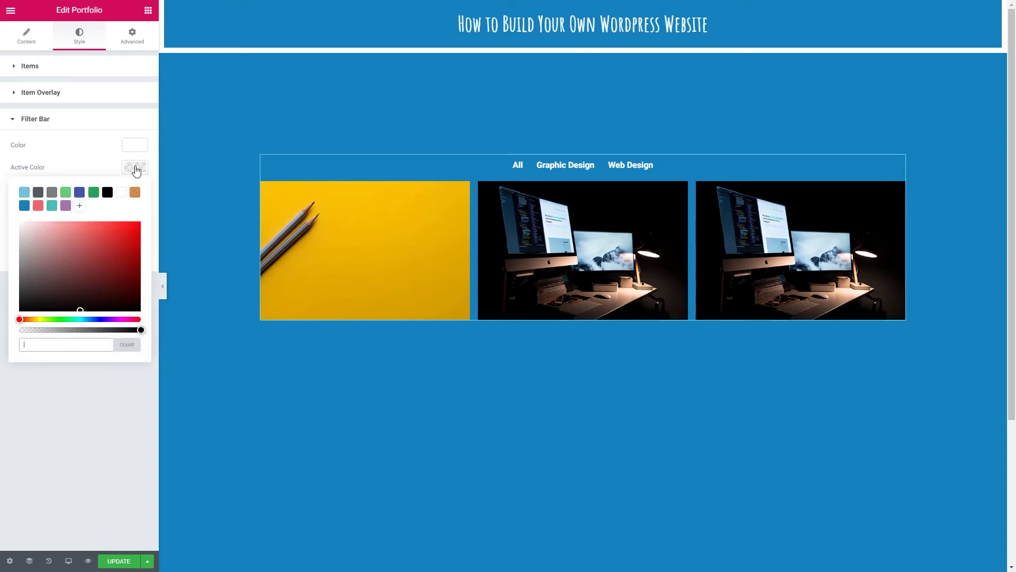
pyautogui.click(52, 206)
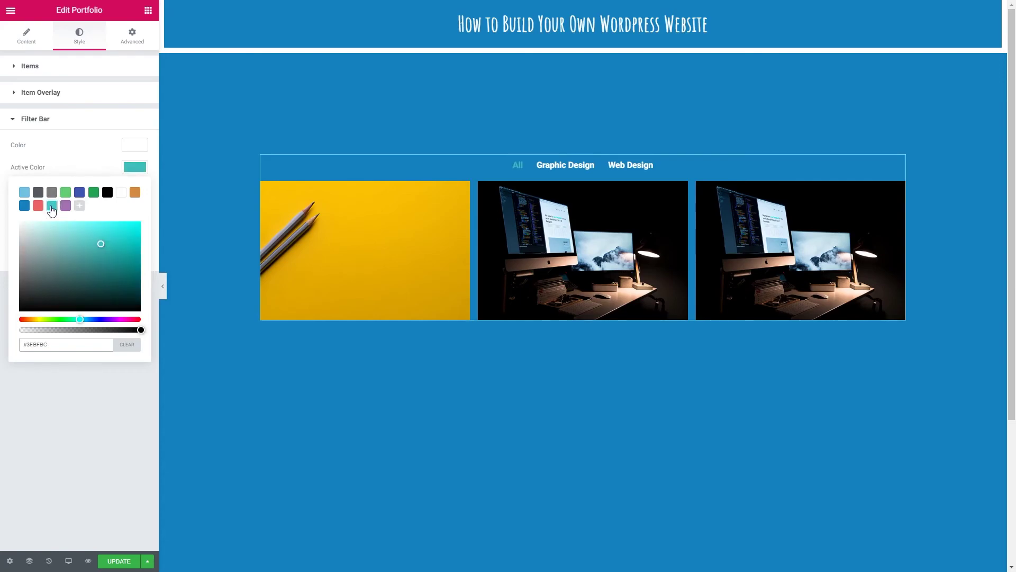
pyautogui.click(133, 169)
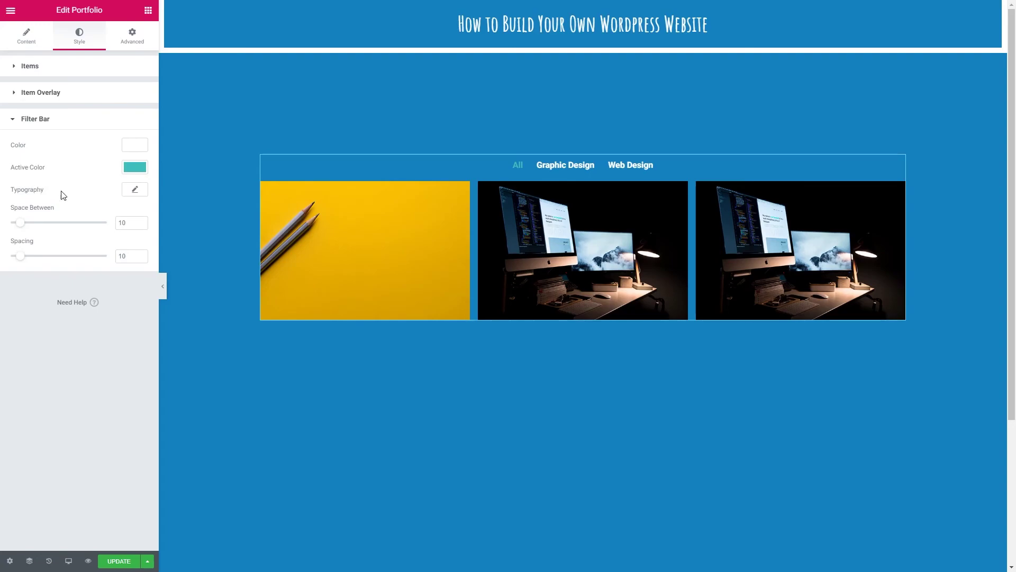
# - Set the filter bar typography to Josefin Sans, 1.2 rem, weight 300
pyautogui.click(135, 190)
pyautogui.click(107, 218)
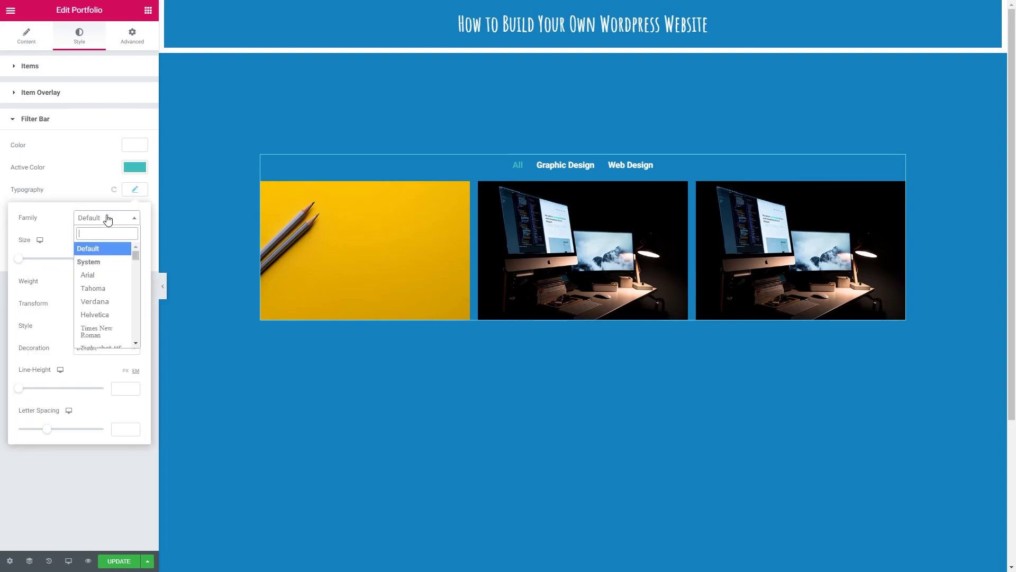
pyautogui.write('josefin')
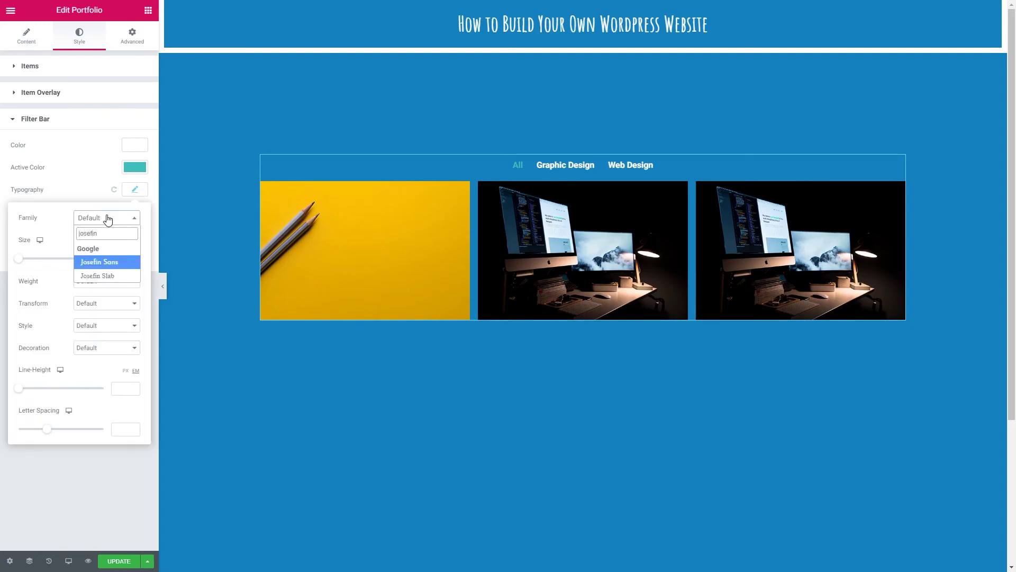
pyautogui.click(110, 263)
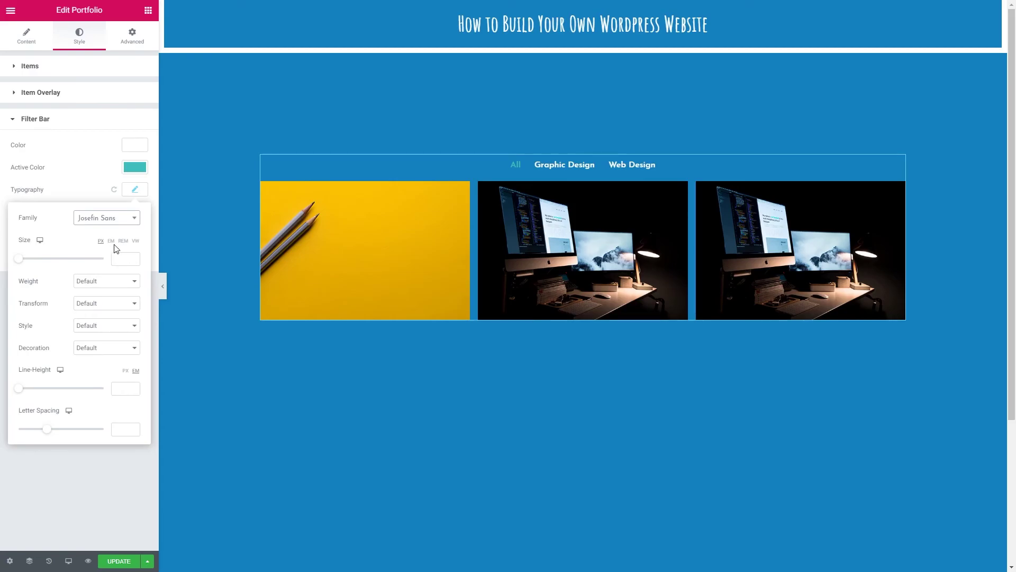
pyautogui.click(123, 241)
pyautogui.click(124, 260)
pyautogui.write('1.2')
pyautogui.click(100, 283)
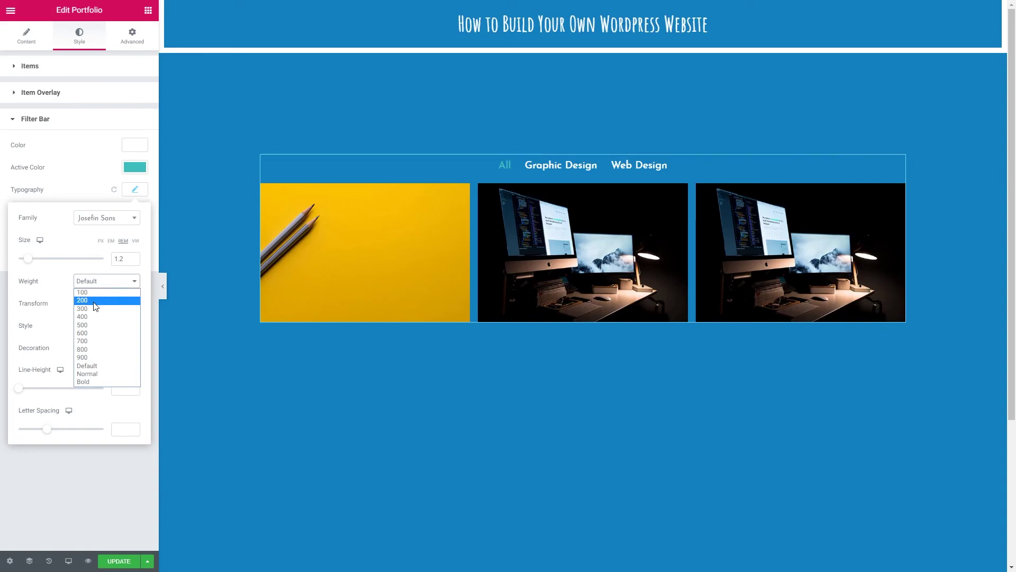
pyautogui.click(93, 311)
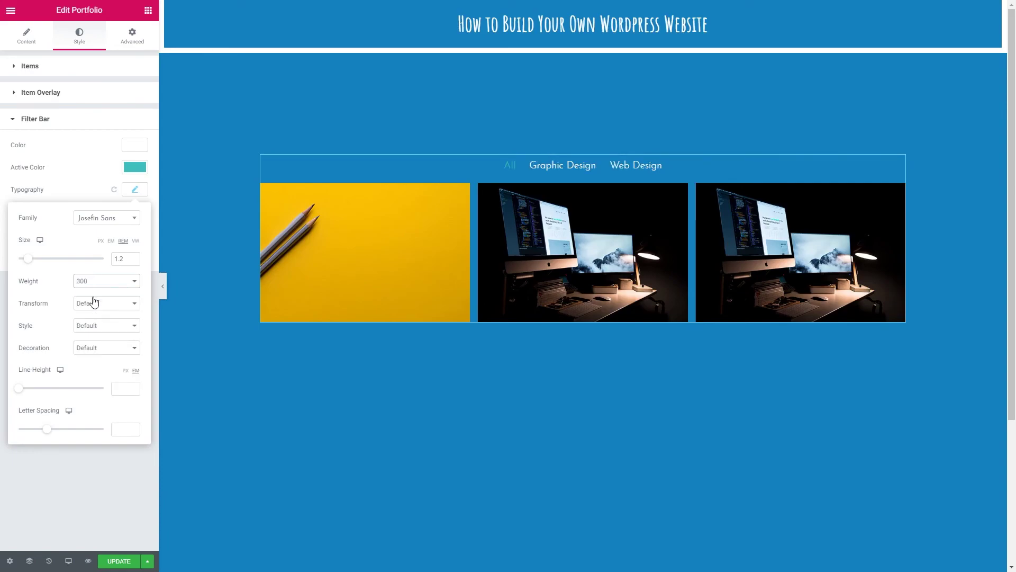
pyautogui.click(134, 192)
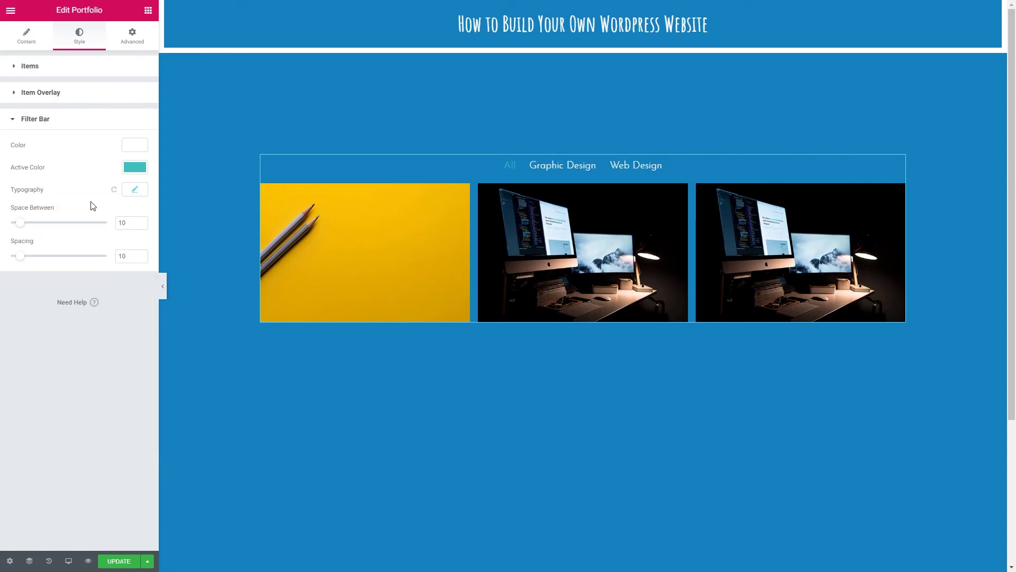
# - Set filter Space Between to 23 and Spacing to about 36, checking the filter tabs in between
pyautogui.moveTo(22, 223); pyautogui.dragTo(33, 227)
pyautogui.click(642, 165)
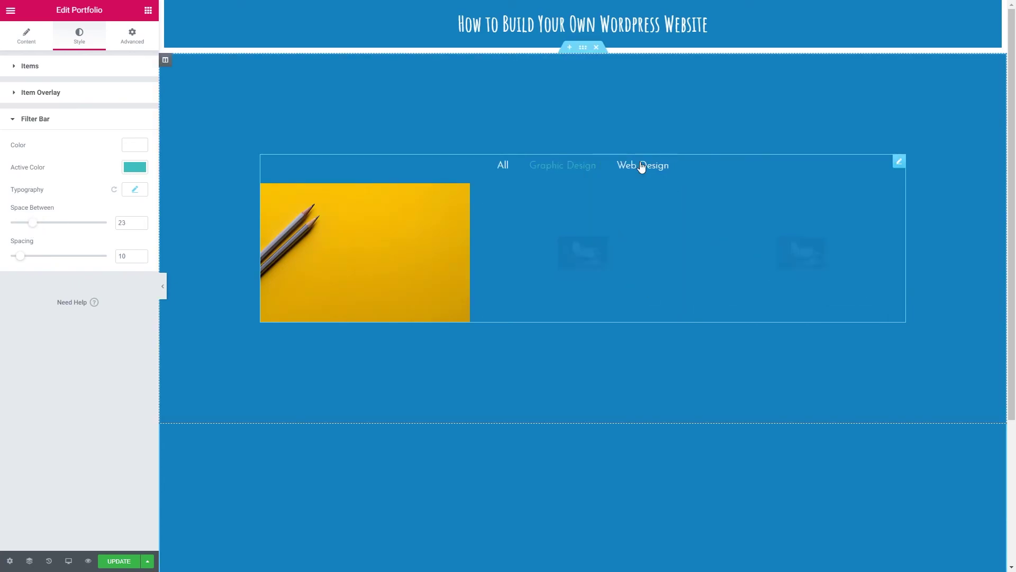
pyautogui.click(540, 166)
pyautogui.click(500, 168)
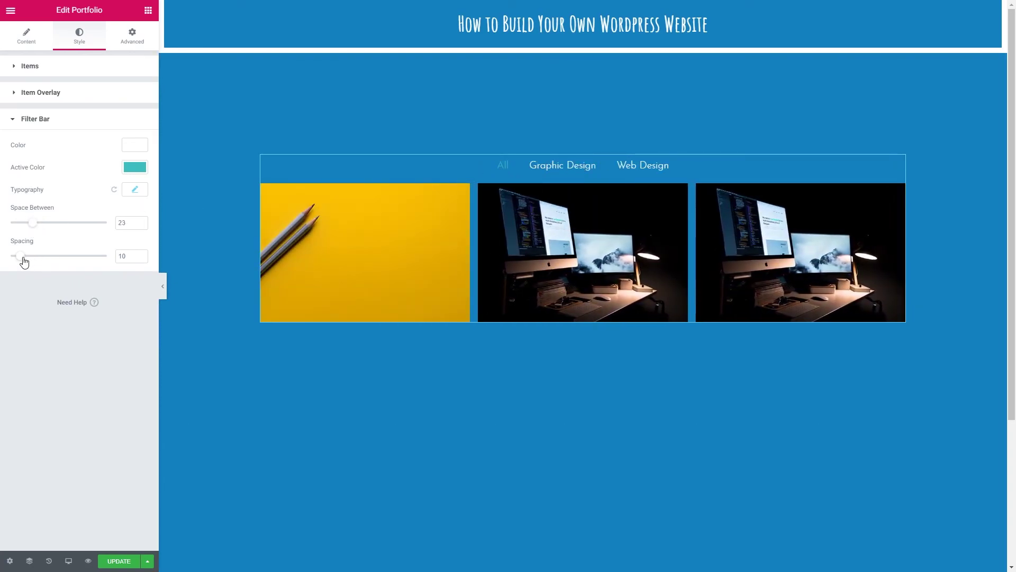
pyautogui.moveTo(21, 258); pyautogui.dragTo(47, 263)
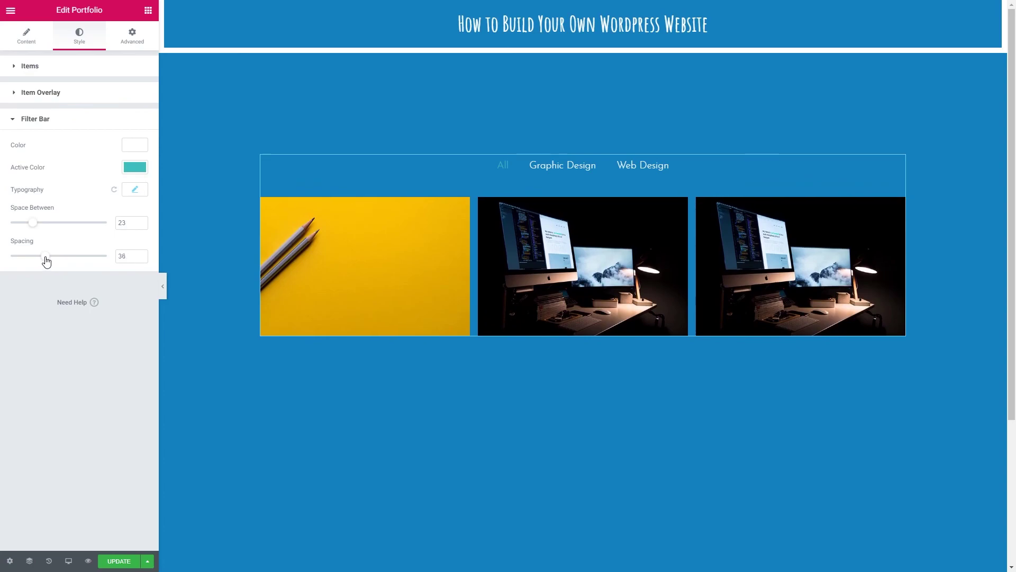
# - Preview the page at full width, return to the editor, and save with UPDATE
pyautogui.click(163, 286)
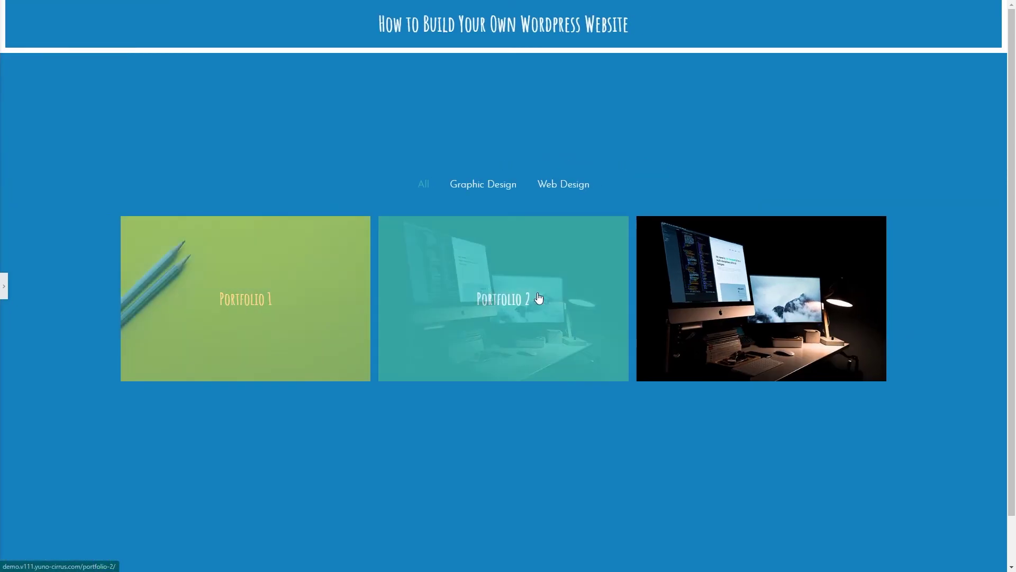
pyautogui.click(4, 286)
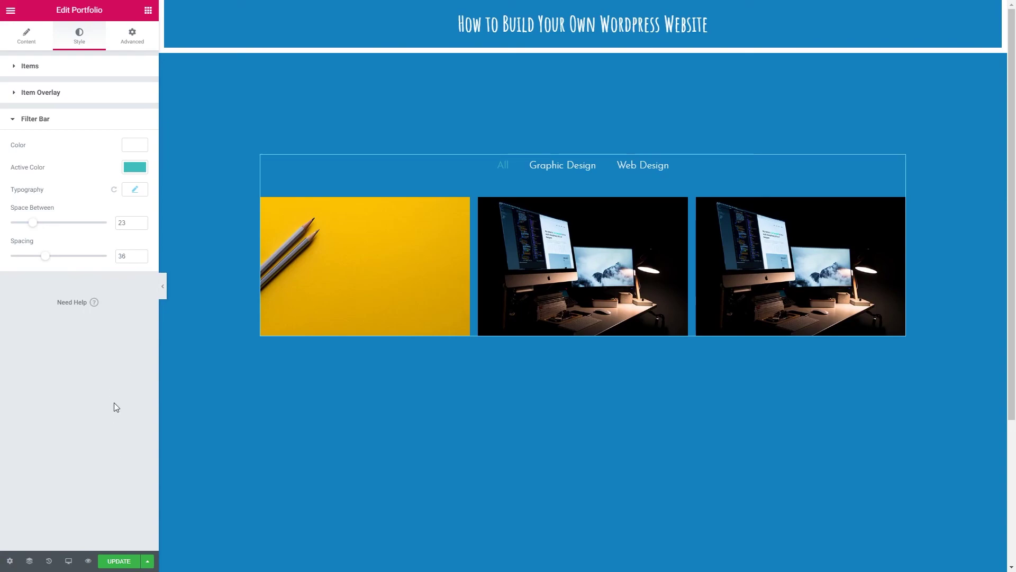
pyautogui.click(118, 562)
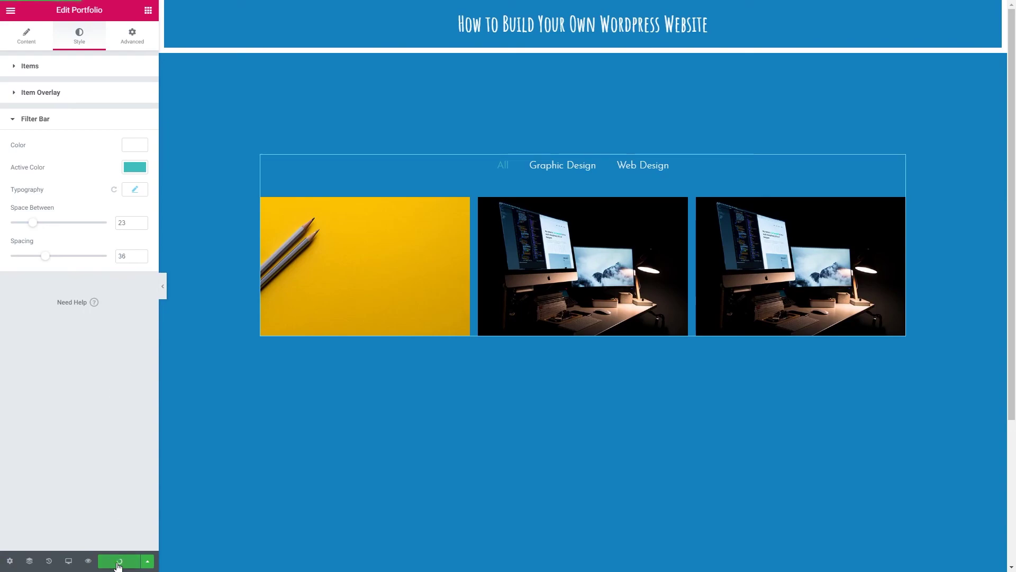